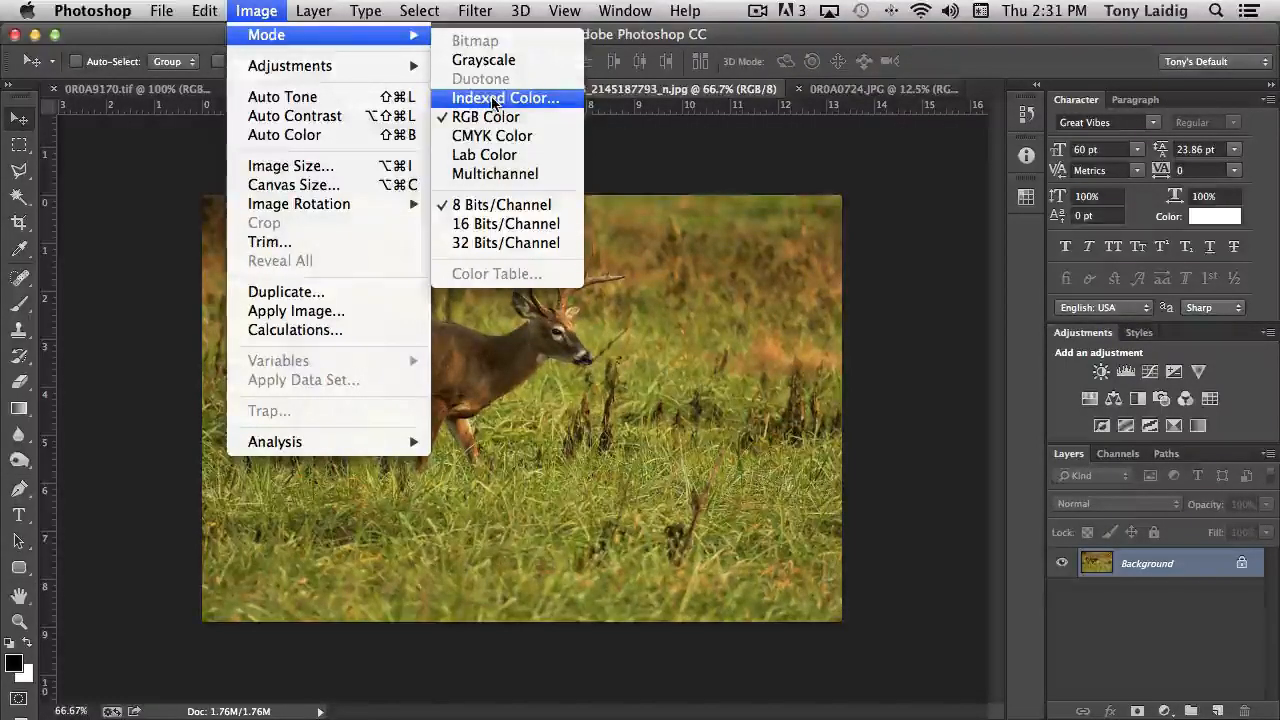
- Convert the deer photo to Indexed Color with 16 colors and the Local (Selective) palette, and undo the conversion
left_click(493, 100)
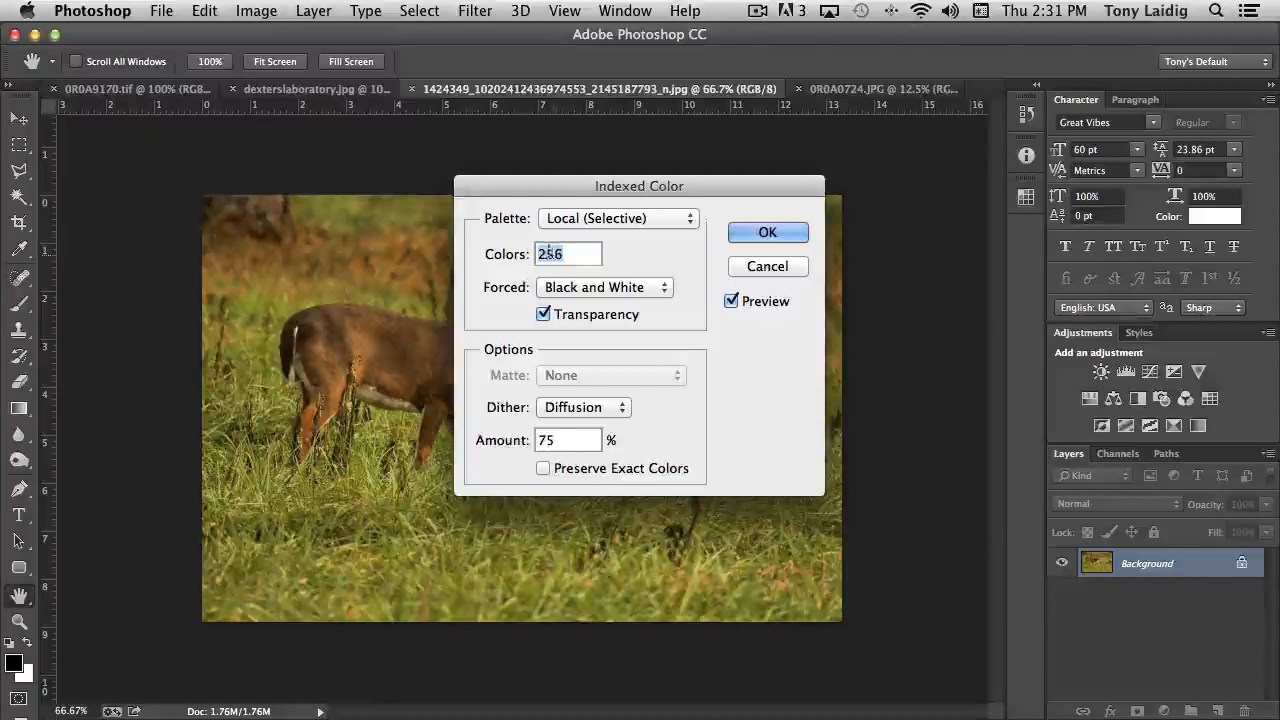
left_click(583, 254)
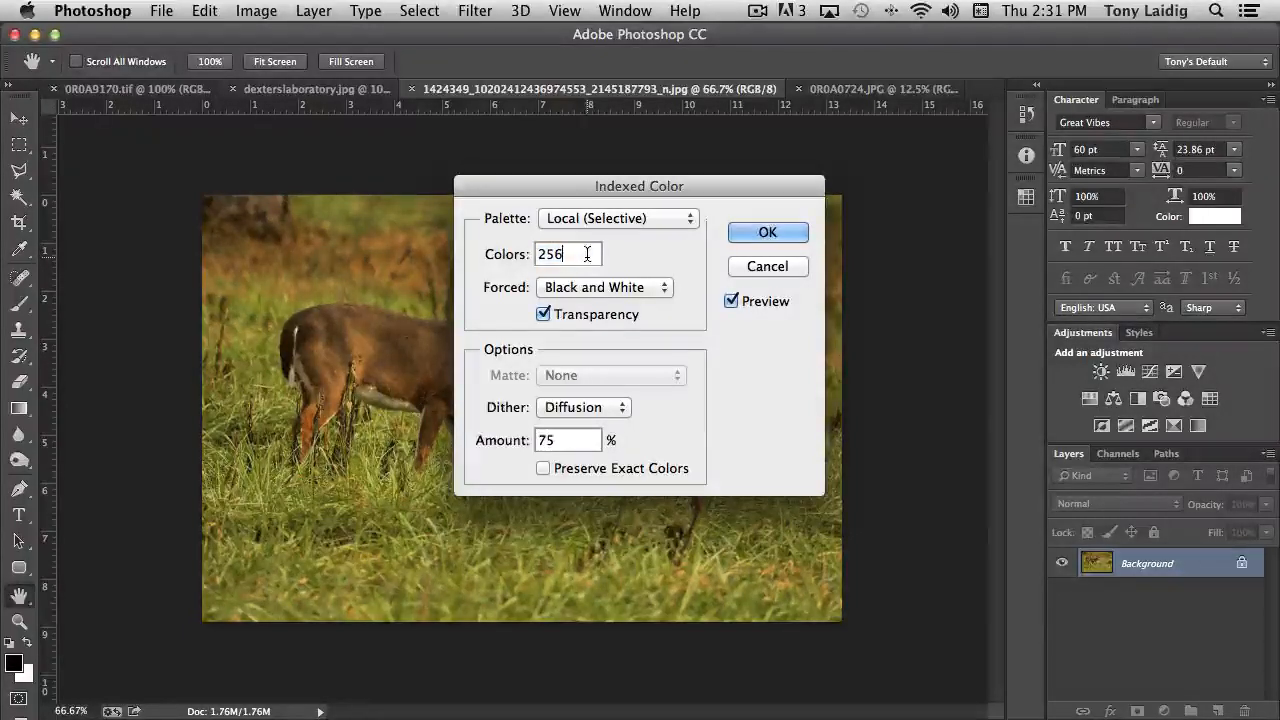
left_click_drag(583, 254, 533, 254)
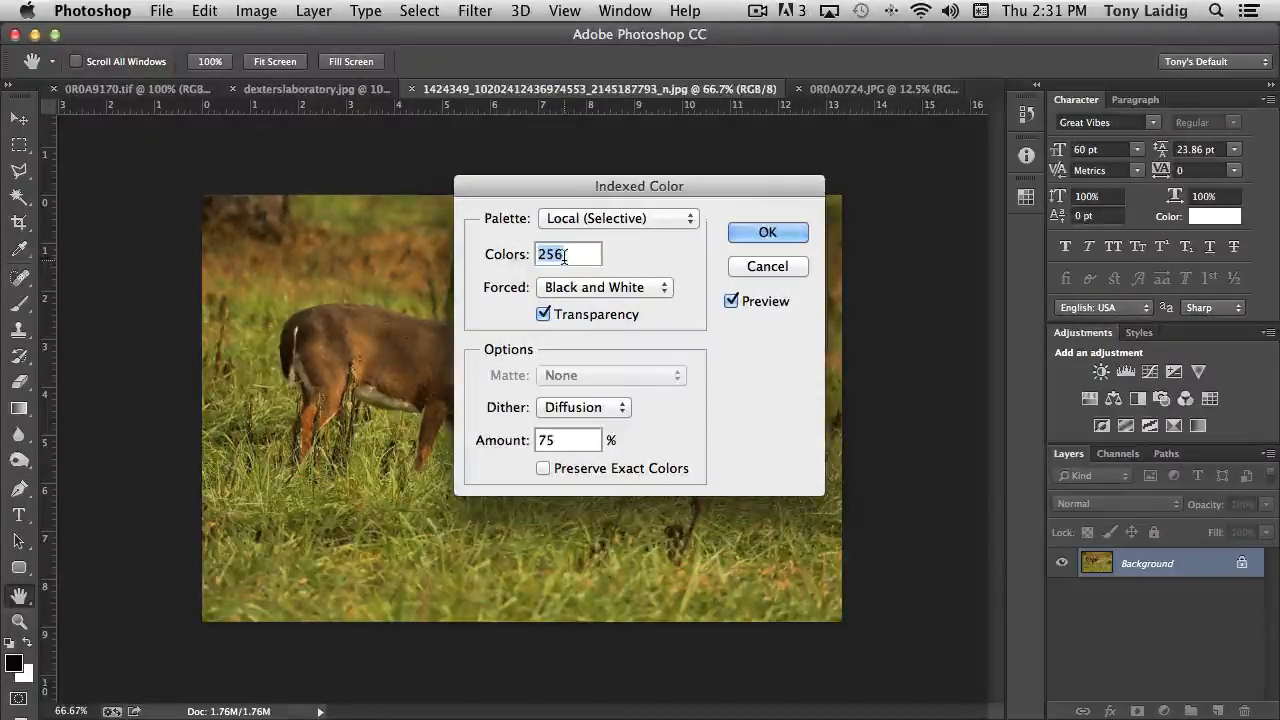
left_click(640, 220)
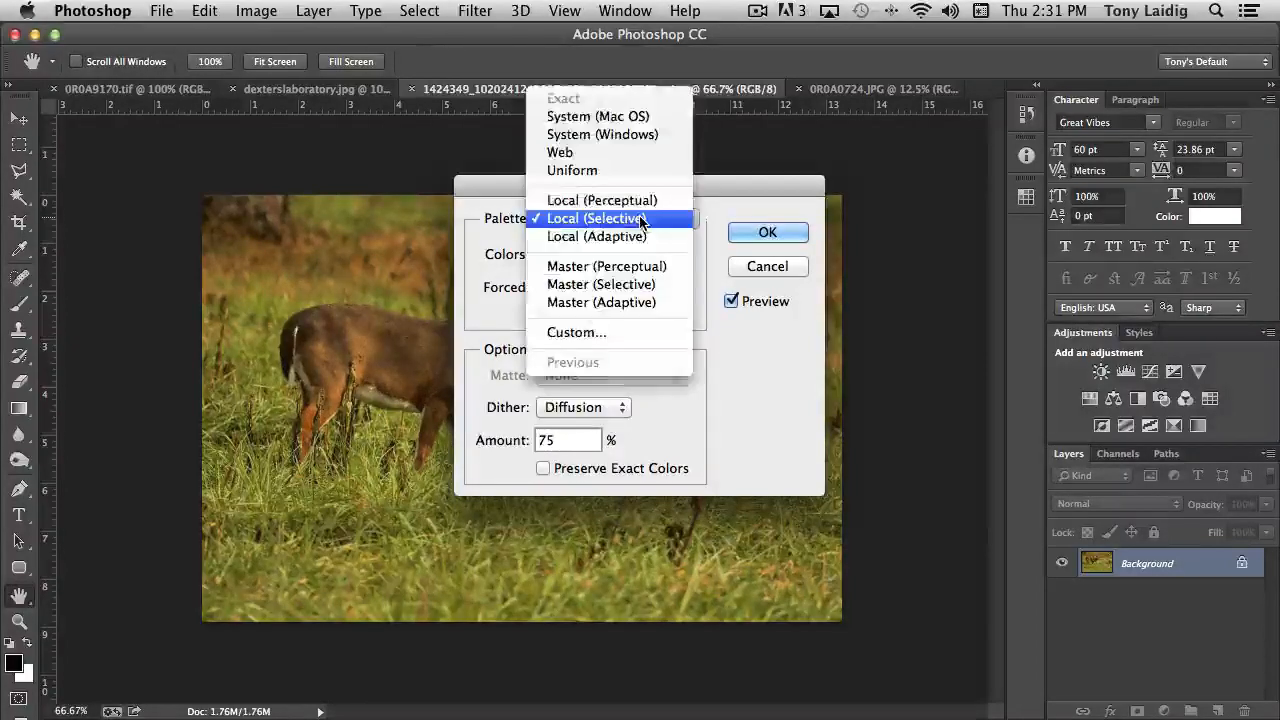
left_click(710, 352)
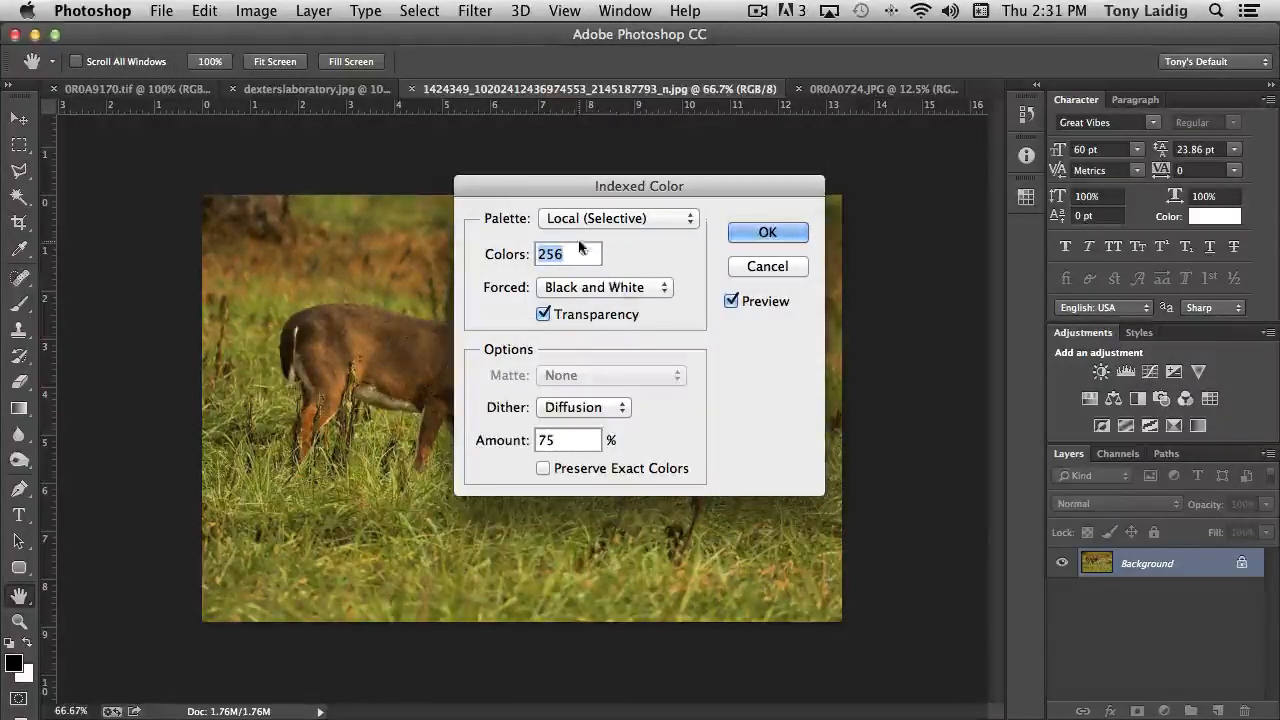
type("16")
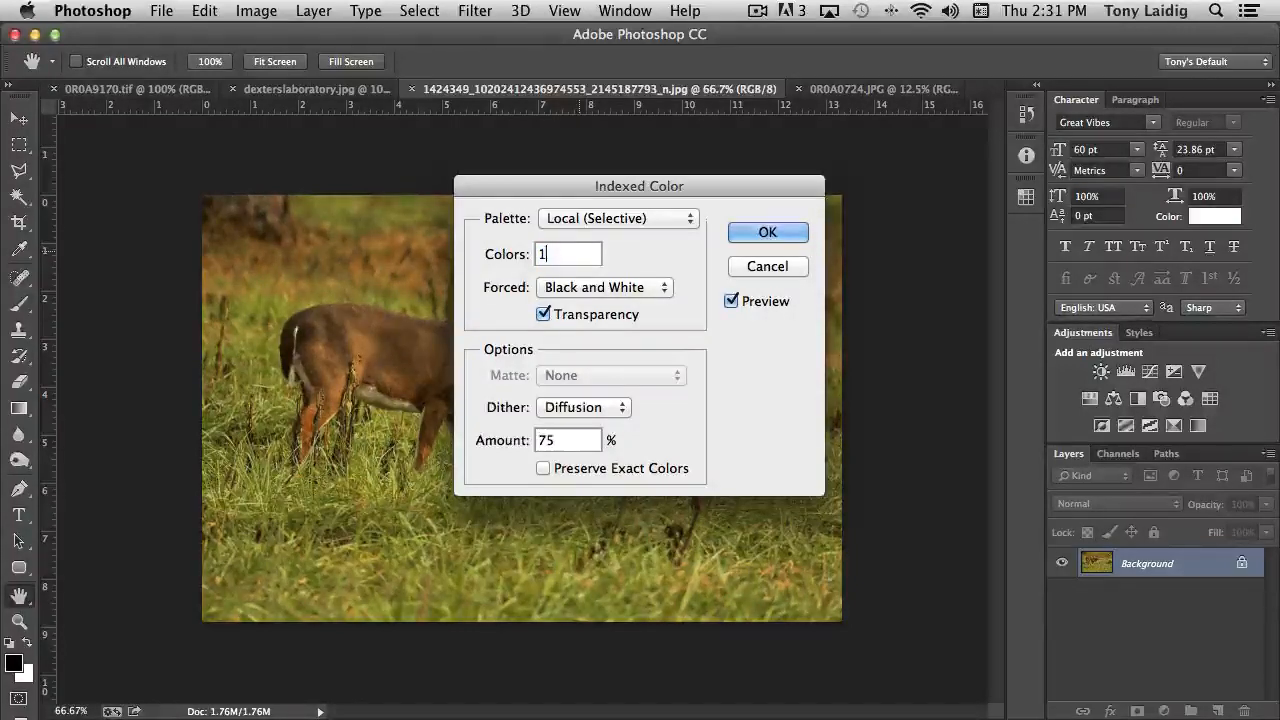
left_click(770, 266)
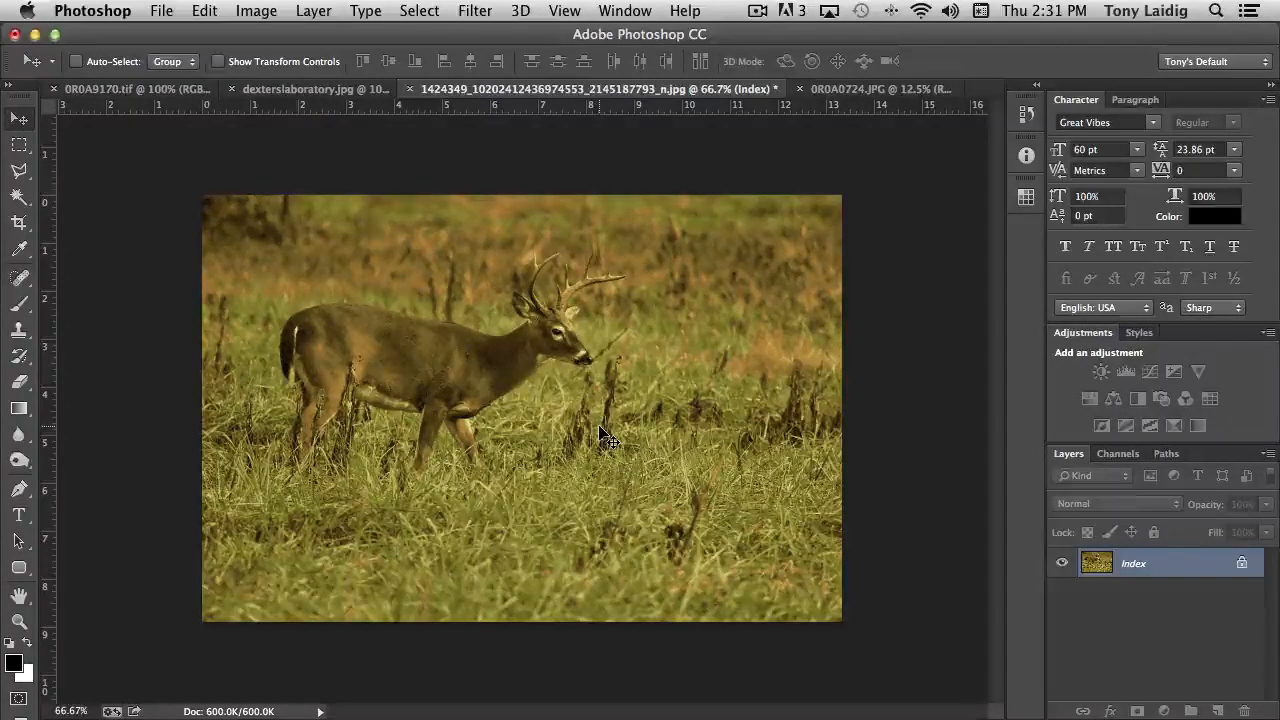
key("super+z")
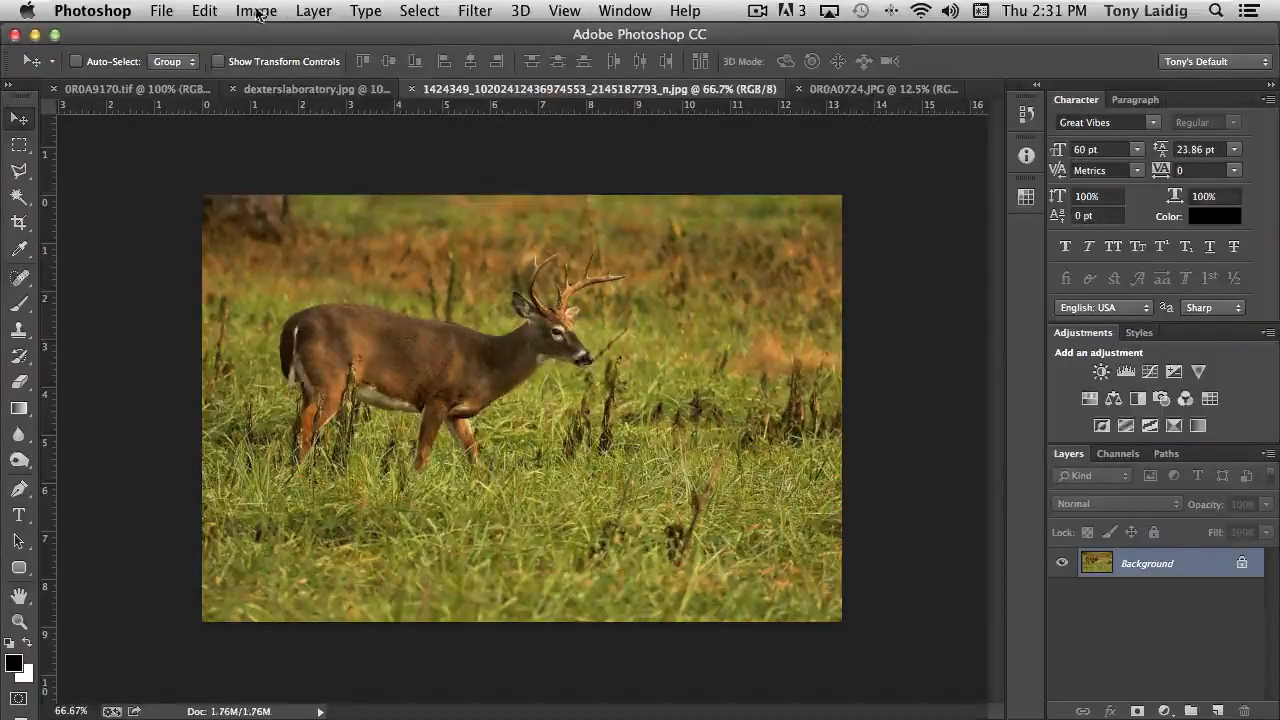
- Try an Indexed Color conversion of the deer photo with only 8 colors and undo it
left_click(256, 11)
mouse_move(268, 35)
left_click(500, 99)
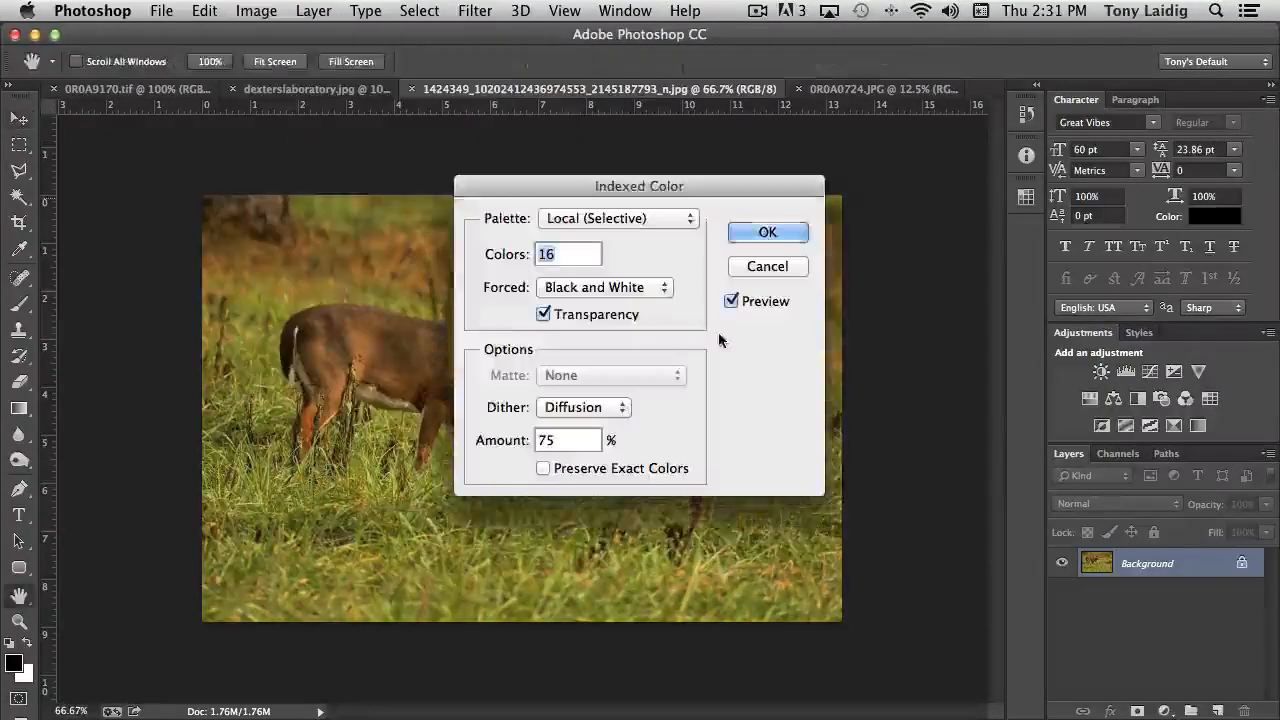
type("8")
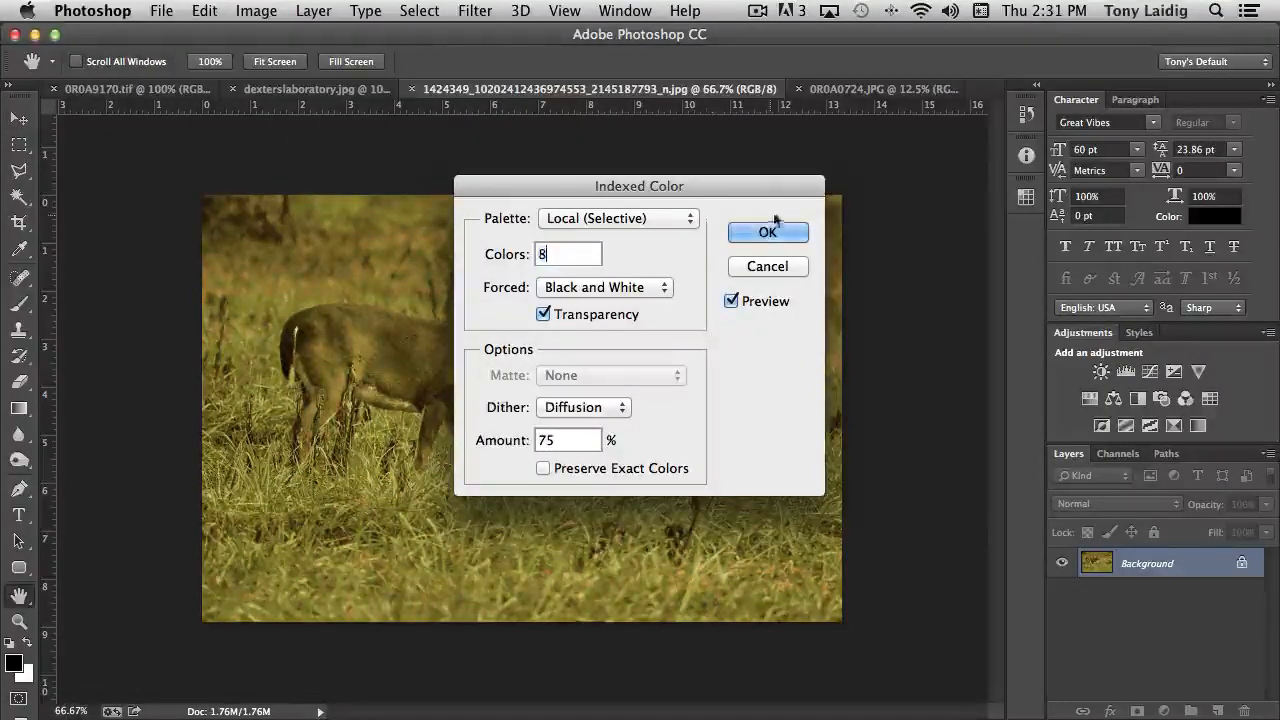
left_click(768, 233)
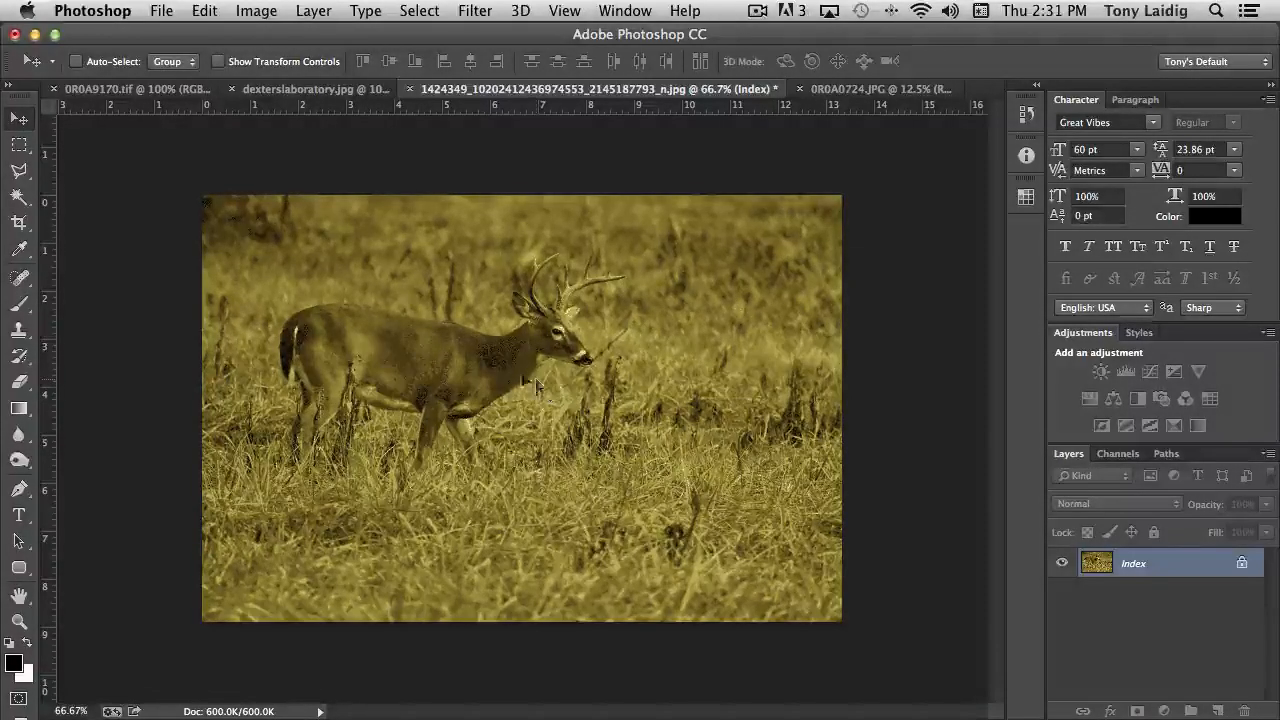
key("super+z")
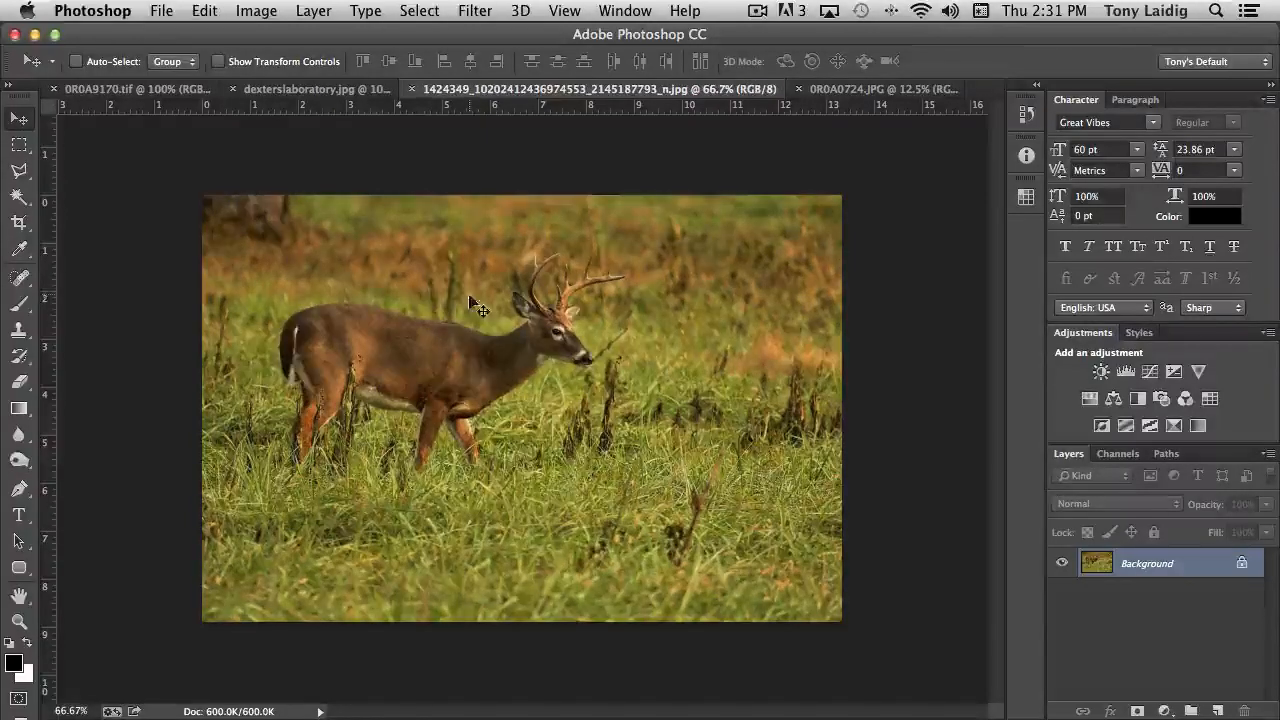
- Try an Indexed Color conversion of the deer photo with 256 colors and undo it
left_click(265, 10)
mouse_move(330, 35)
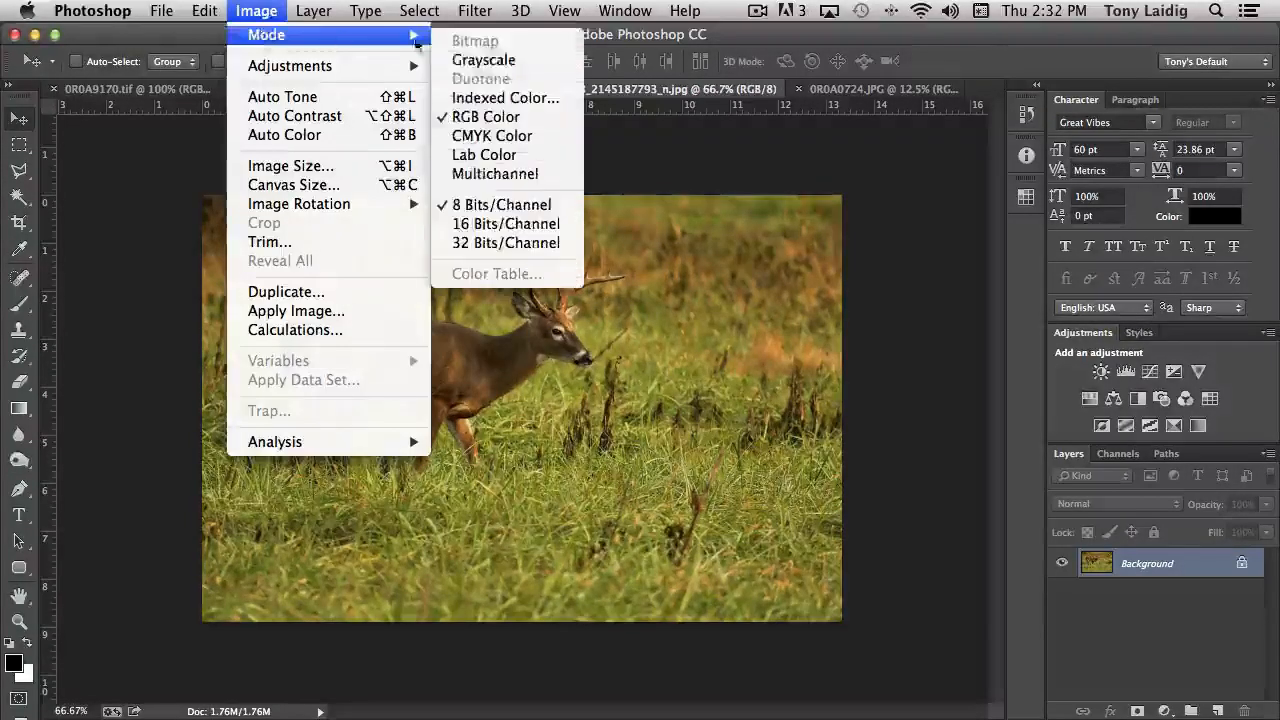
left_click(499, 102)
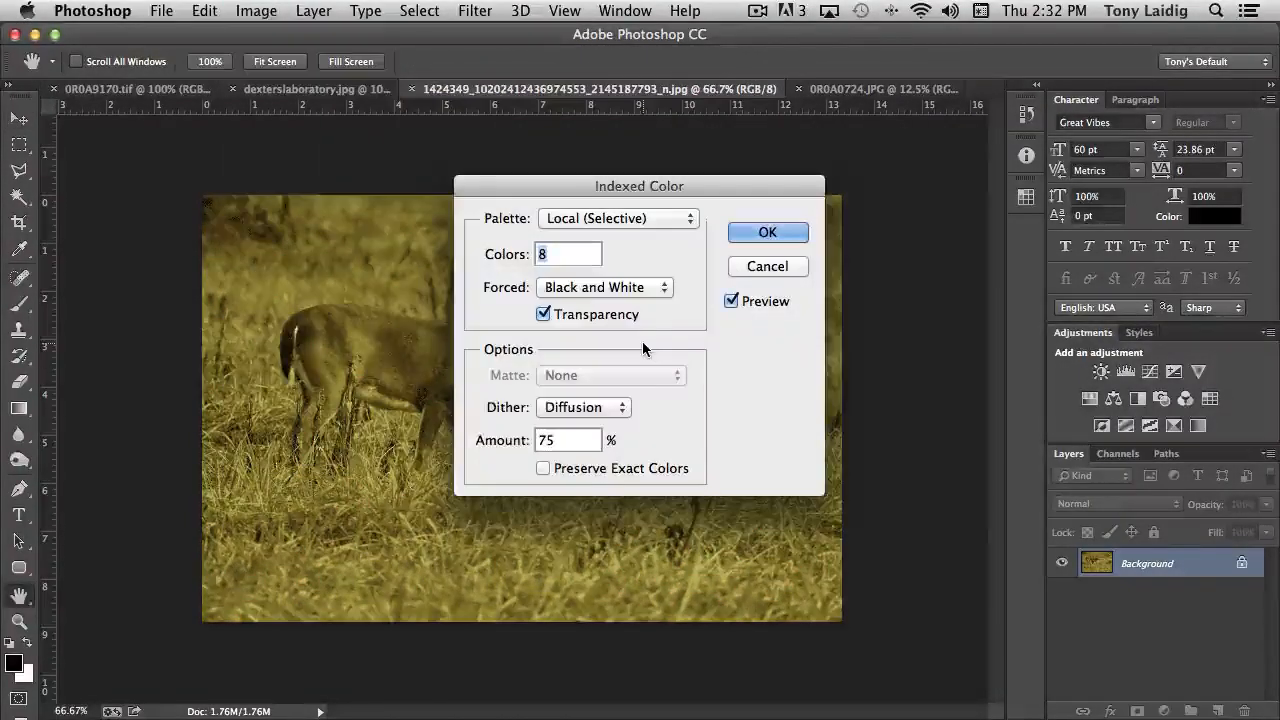
type("256")
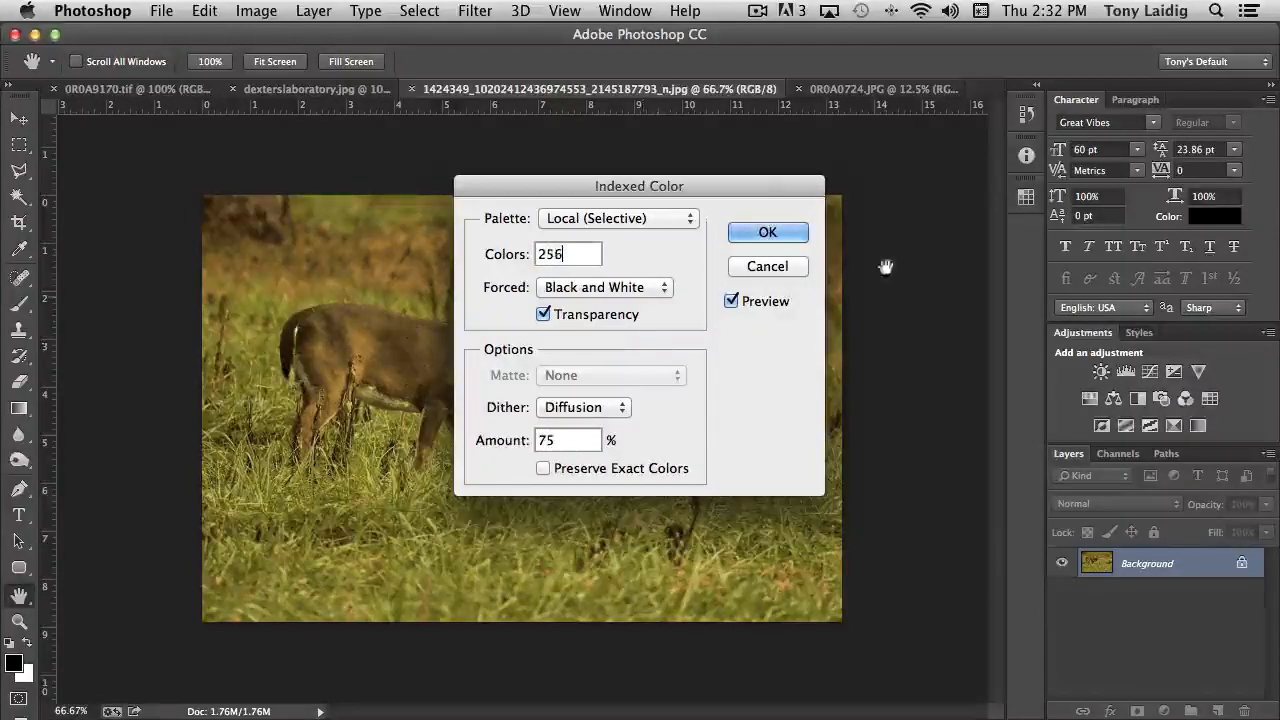
key("Return")
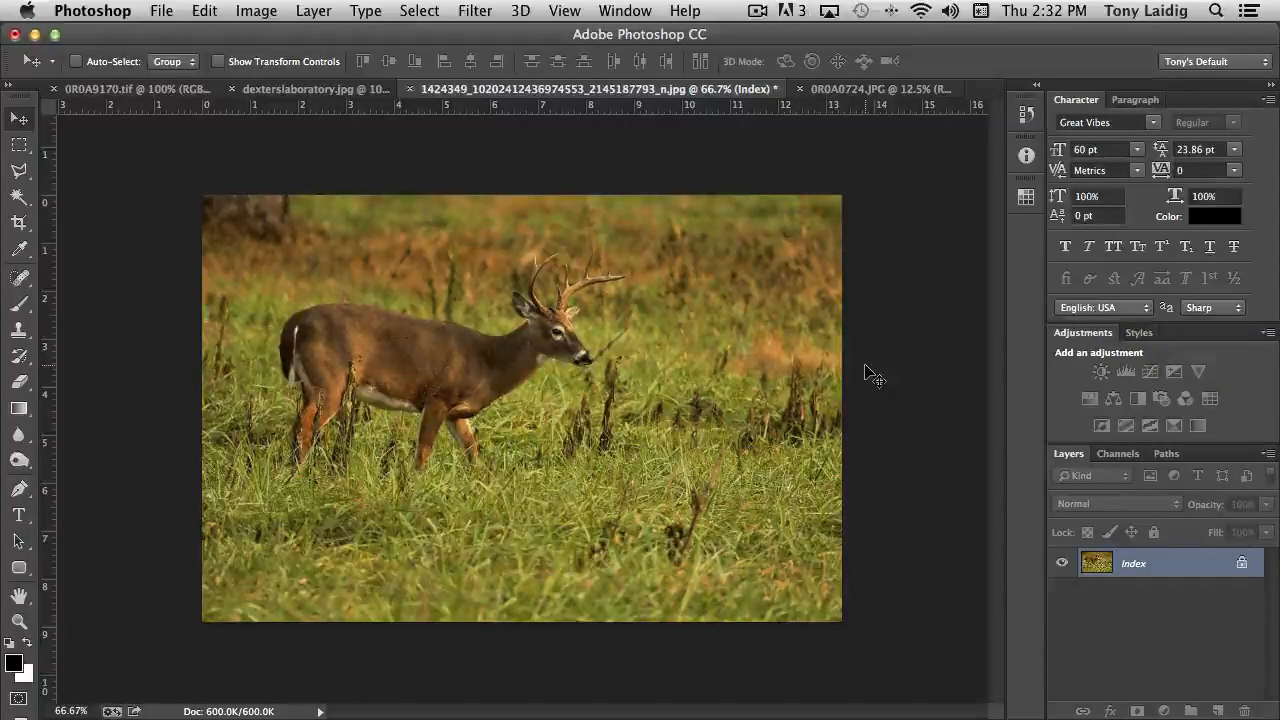
key("super+z")
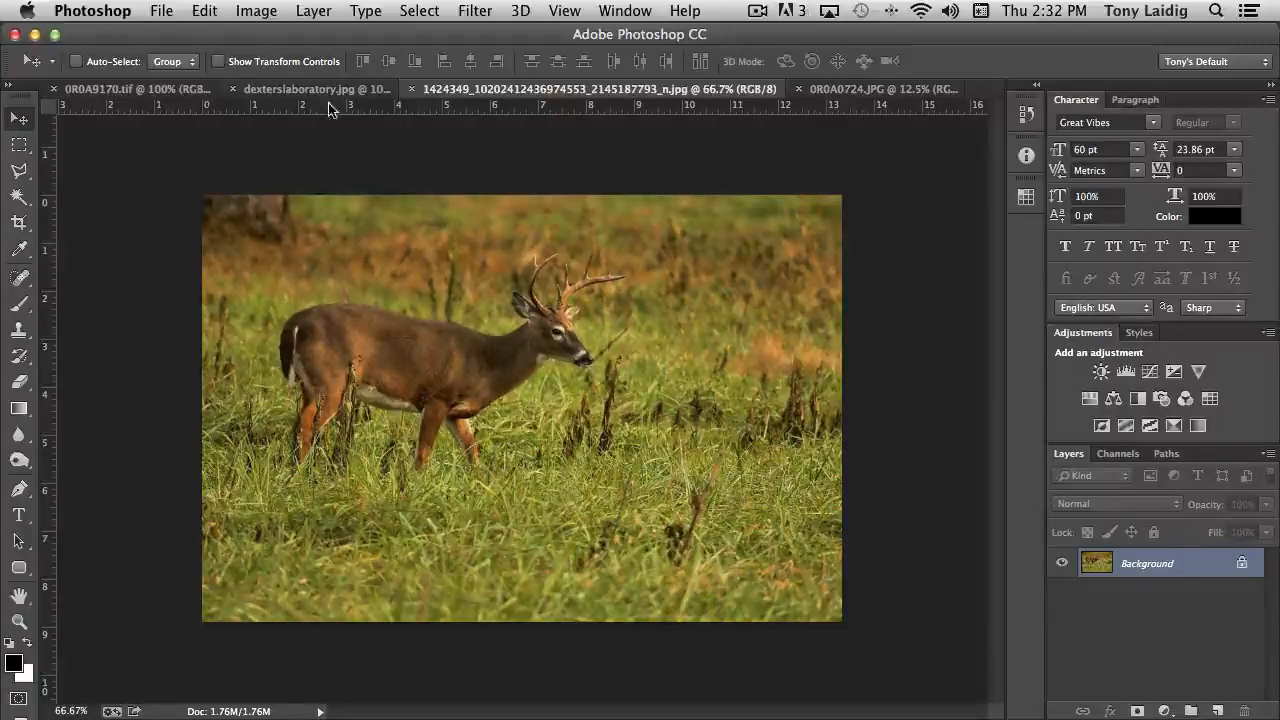
- Convert the deer photo from RGB to CMYK Color, accepting the U.S. Web Coated (SWOP) v2 profile
left_click(256, 10)
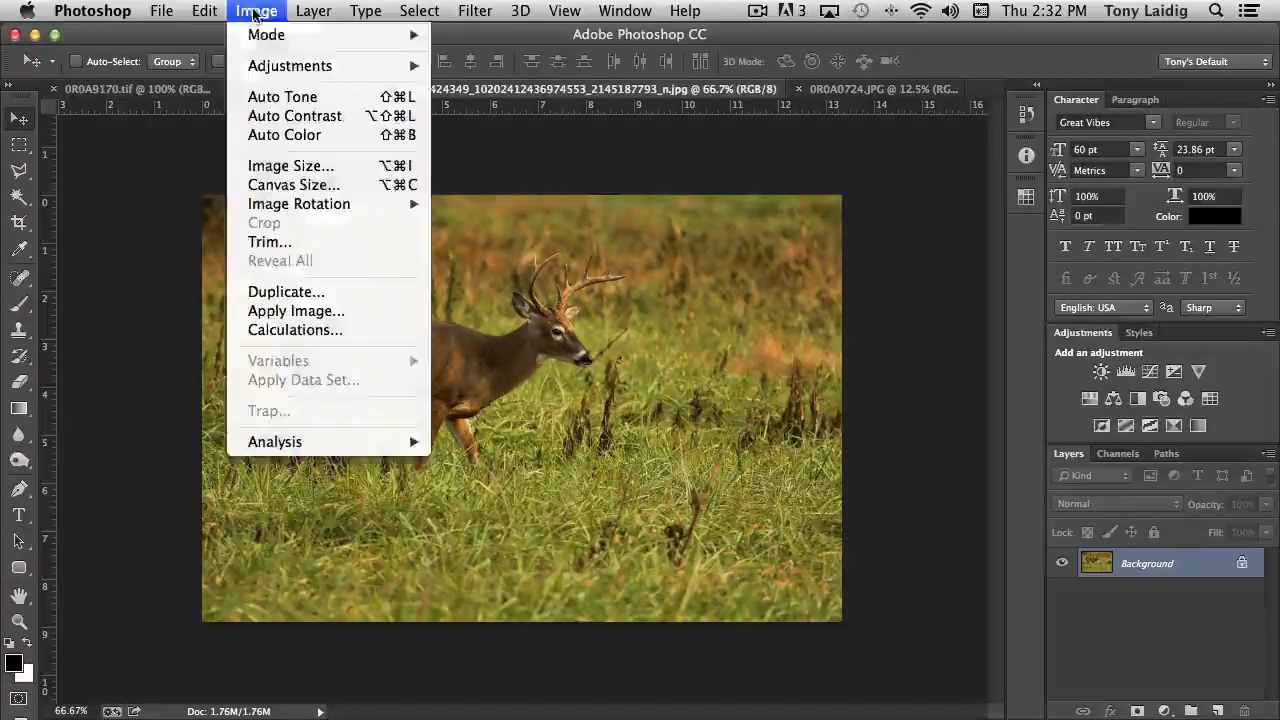
mouse_move(380, 35)
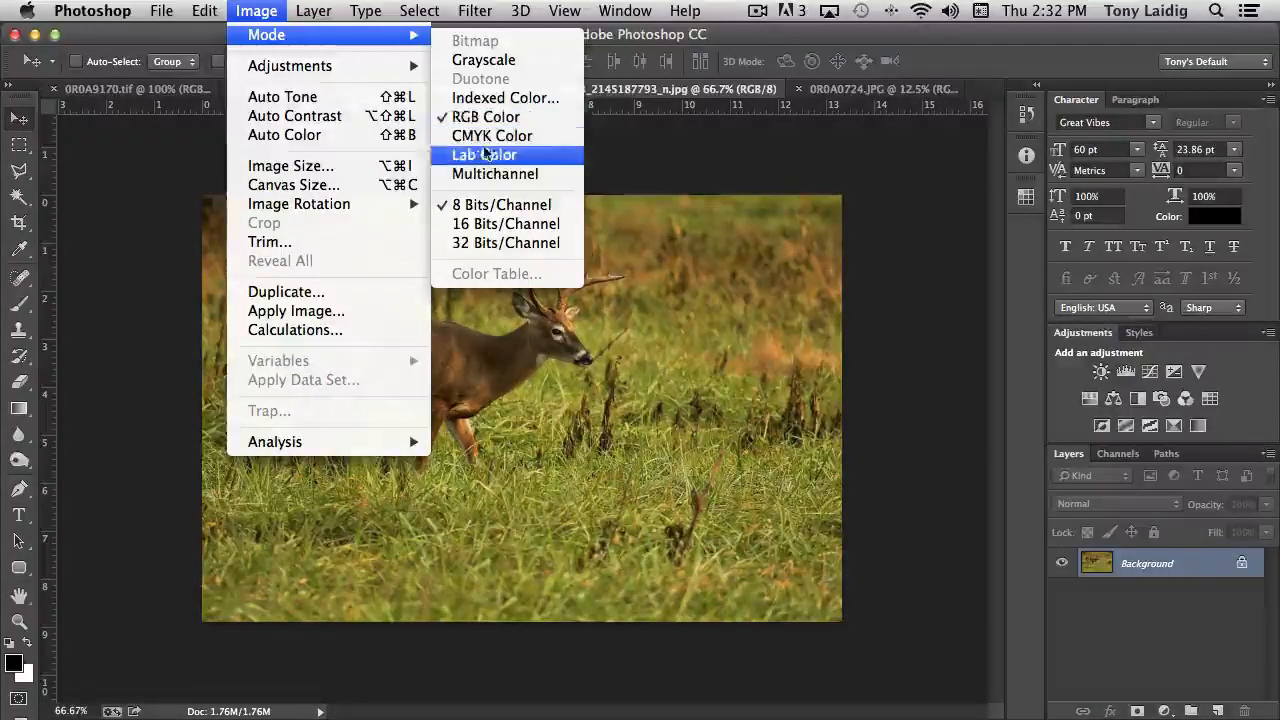
left_click(477, 143)
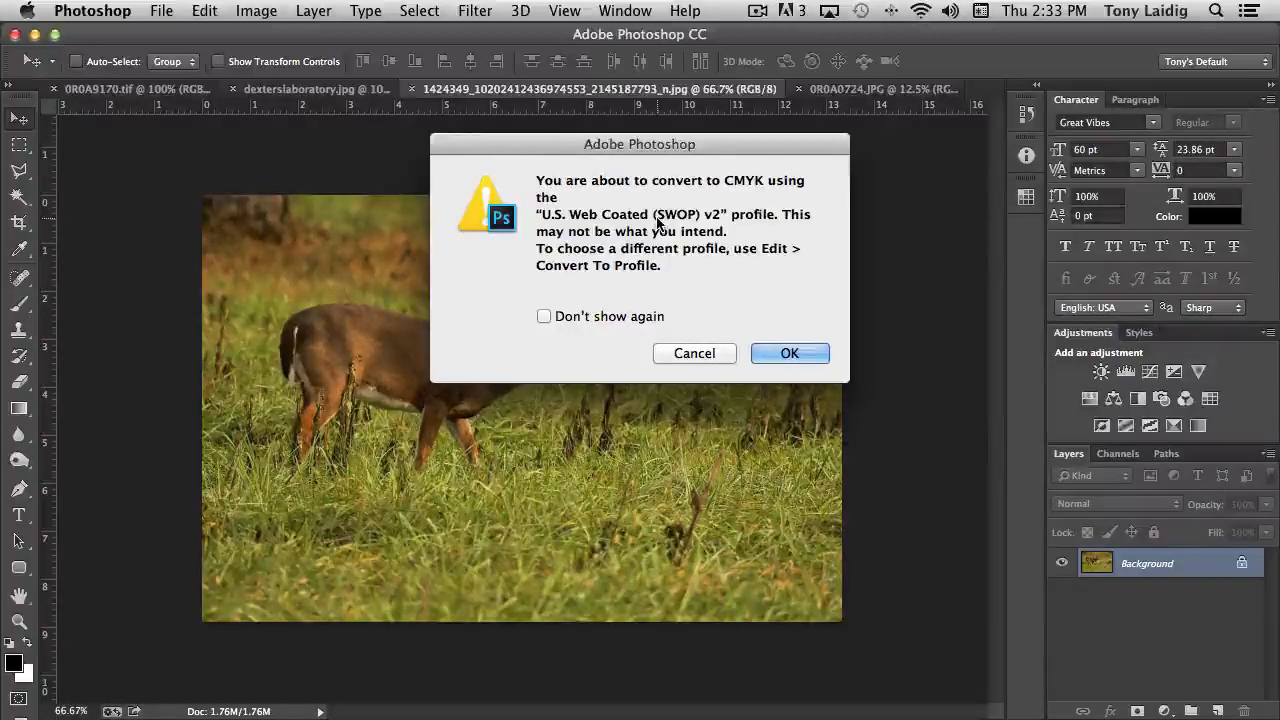
left_click(789, 354)
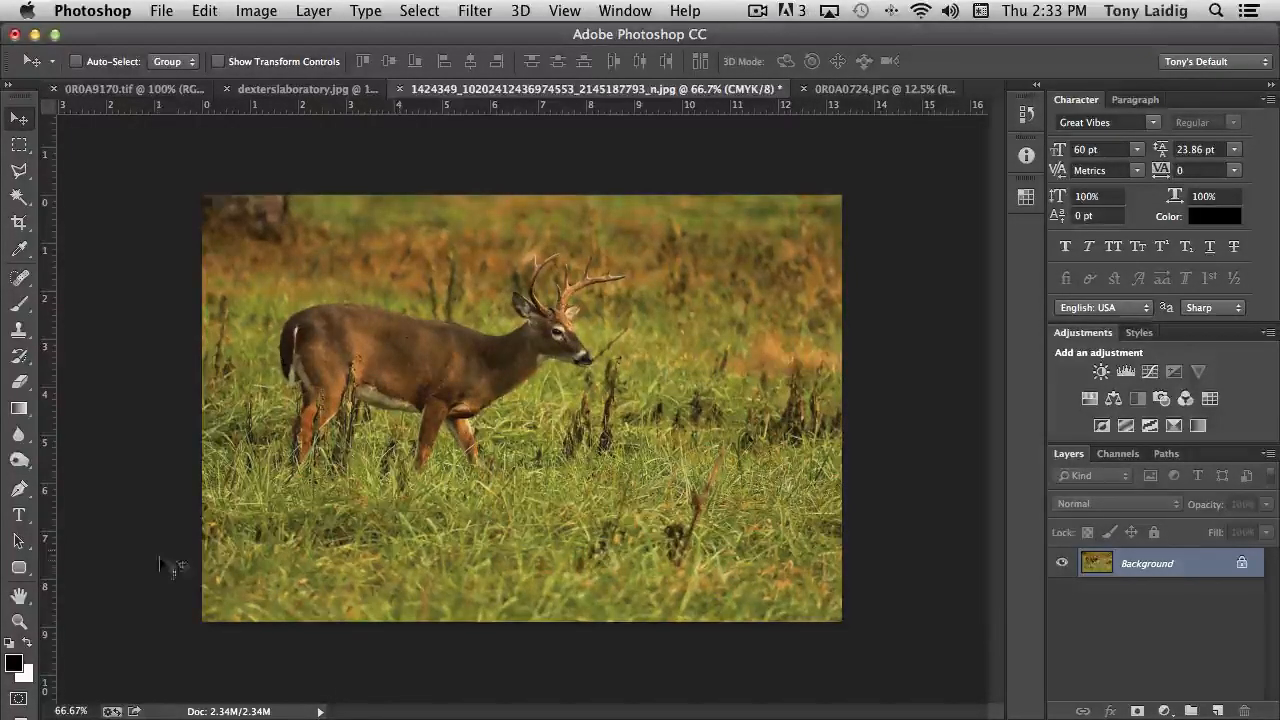
- Try reds and bright greens as the foreground color, and replace the out-of-gamut green #48ef21 with its suggested printable match
left_click(13, 662)
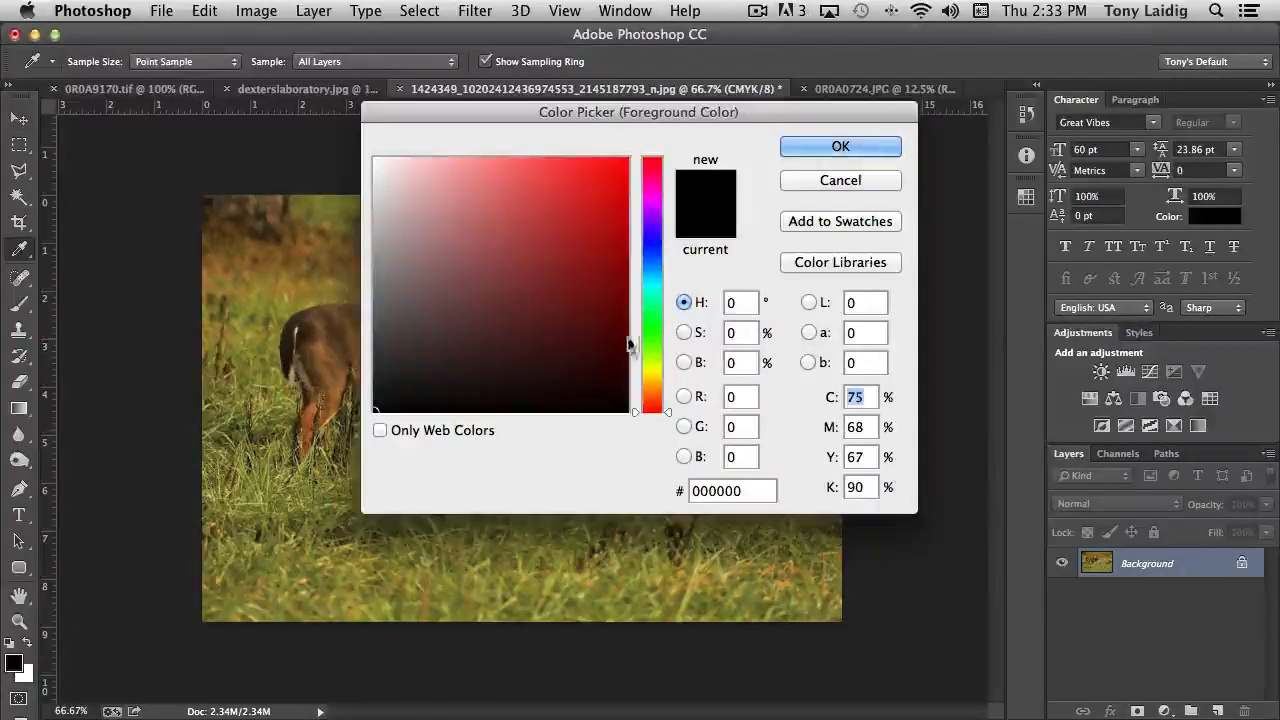
left_click(566, 206)
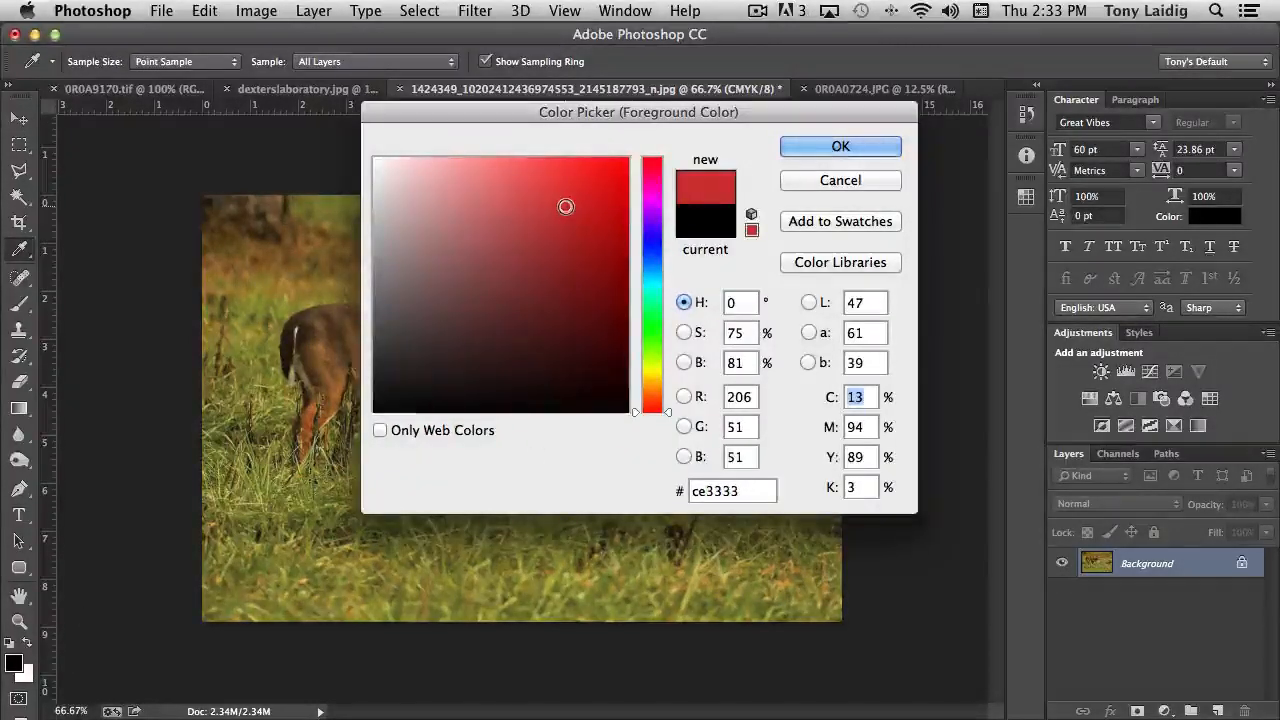
left_click(581, 186)
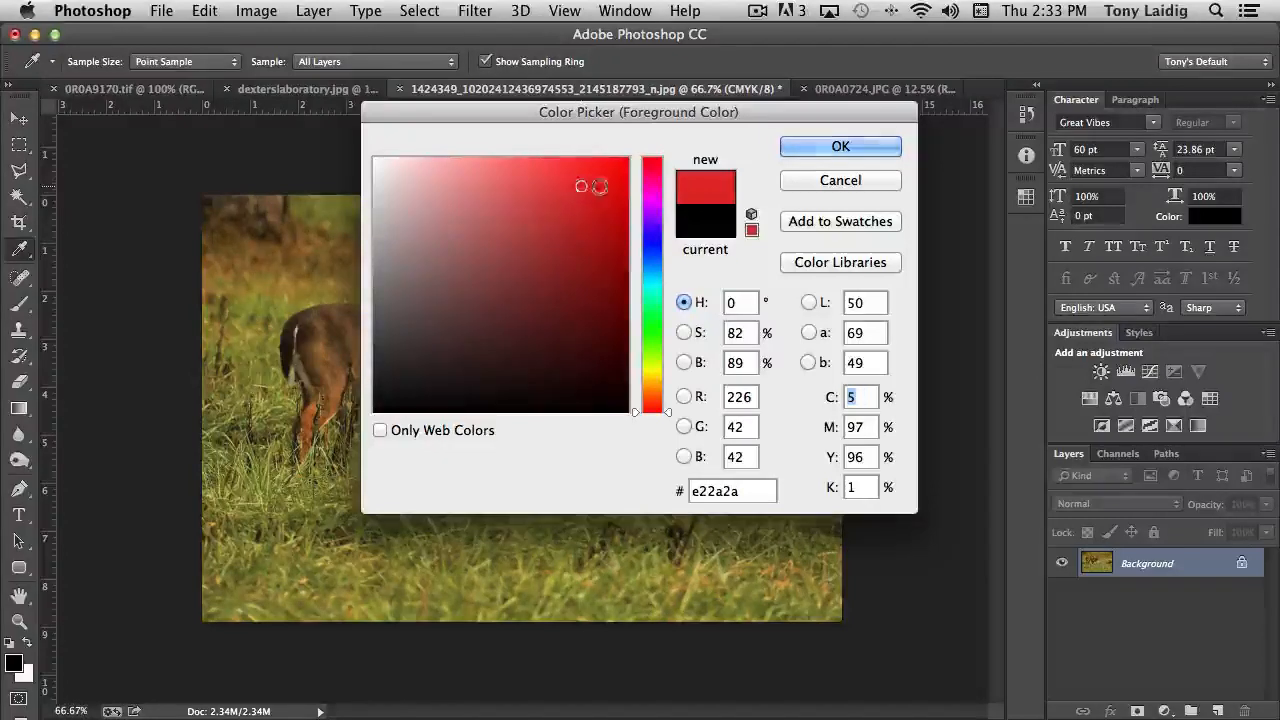
left_click(652, 335)
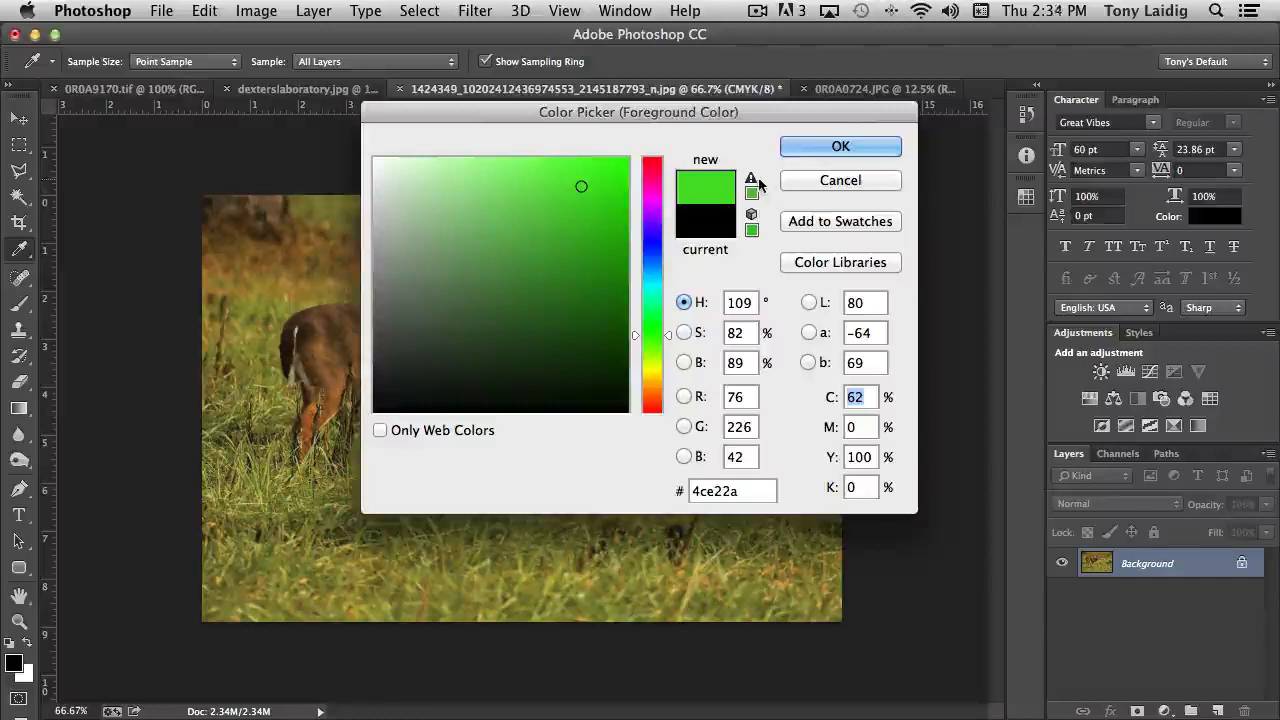
left_click(593, 175)
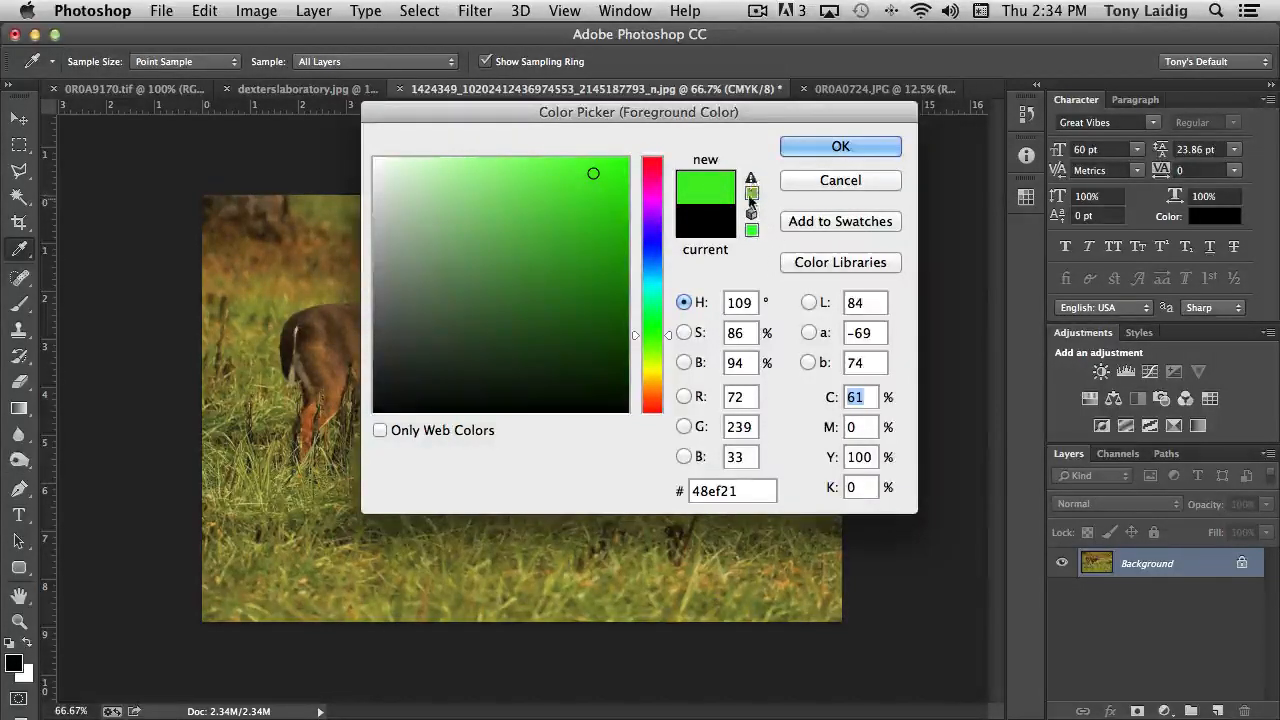
left_click(752, 194)
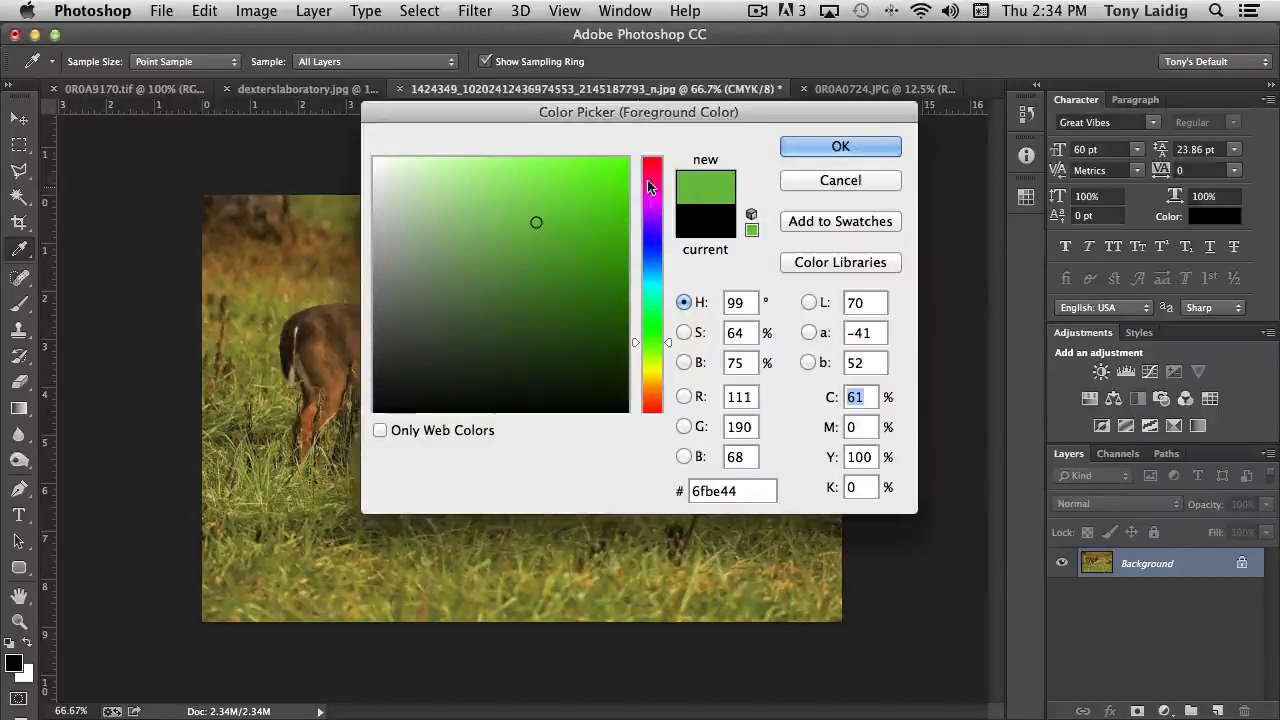
- Try the green #51bf16 and the cyan #0bc5ed as foreground colors, and discard the color choice
left_click(599, 221)
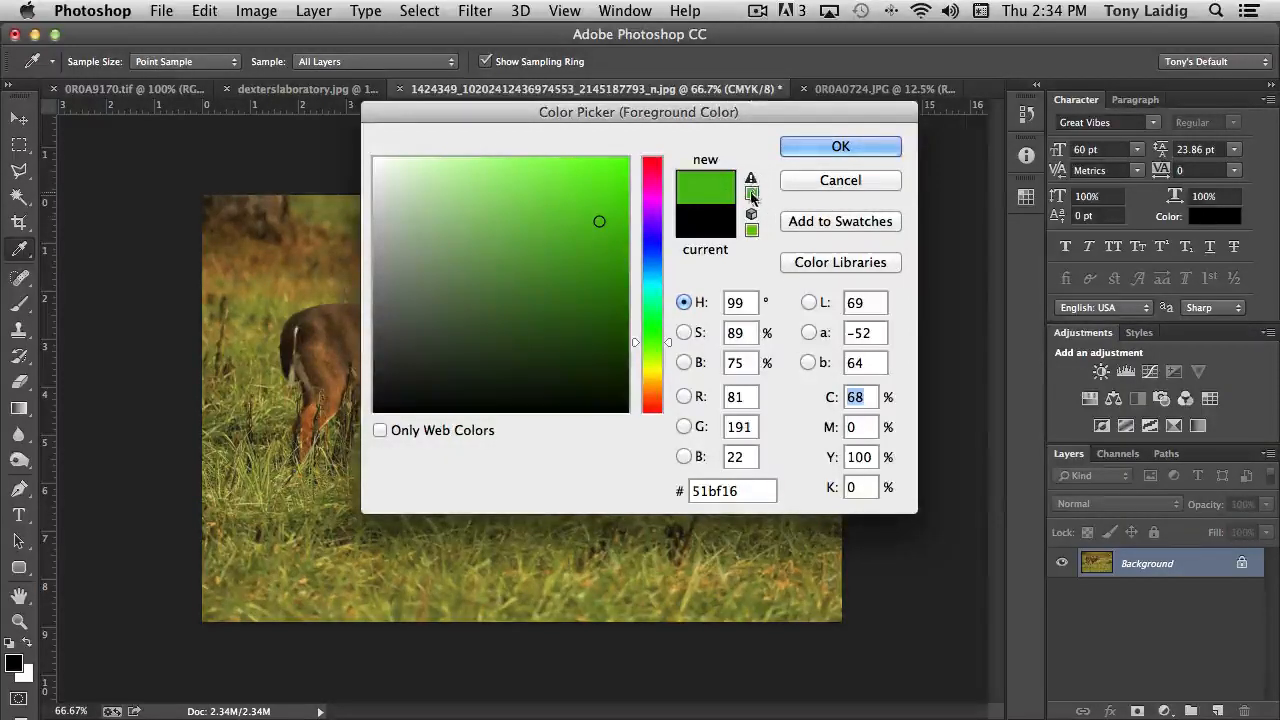
left_click(649, 277)
left_click_drag(599, 221, 616, 175)
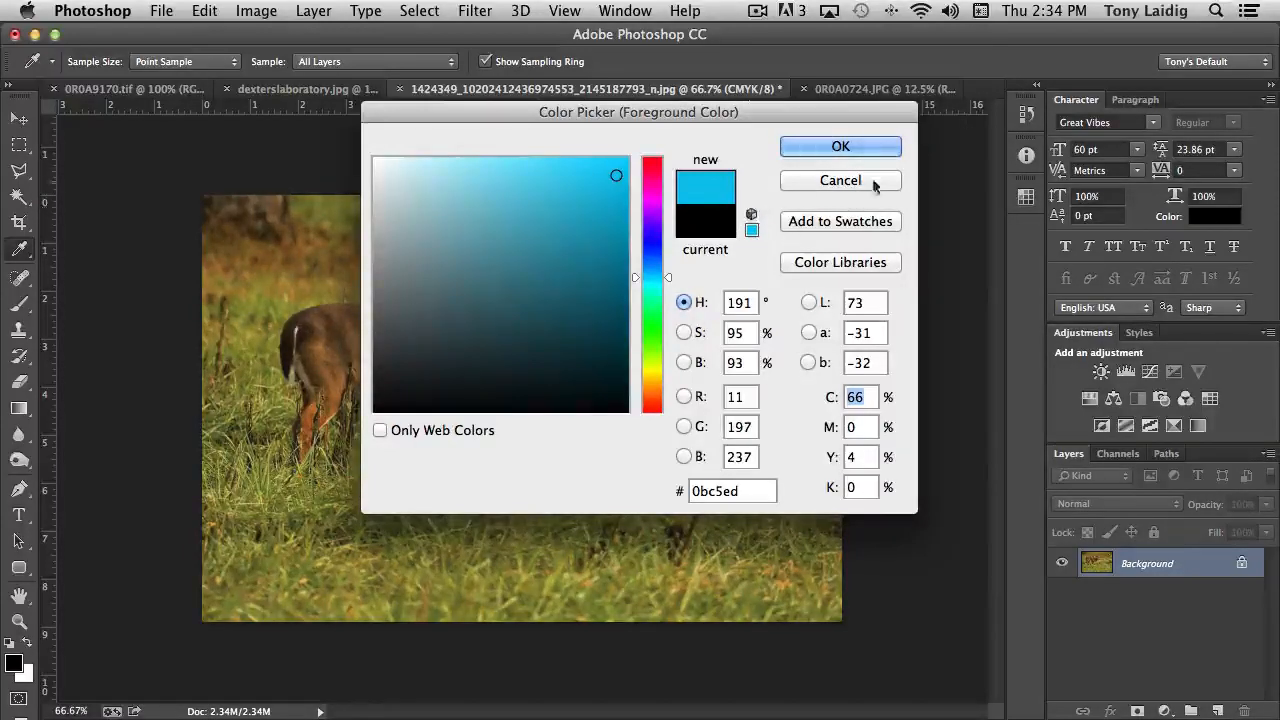
left_click(841, 180)
key("v")
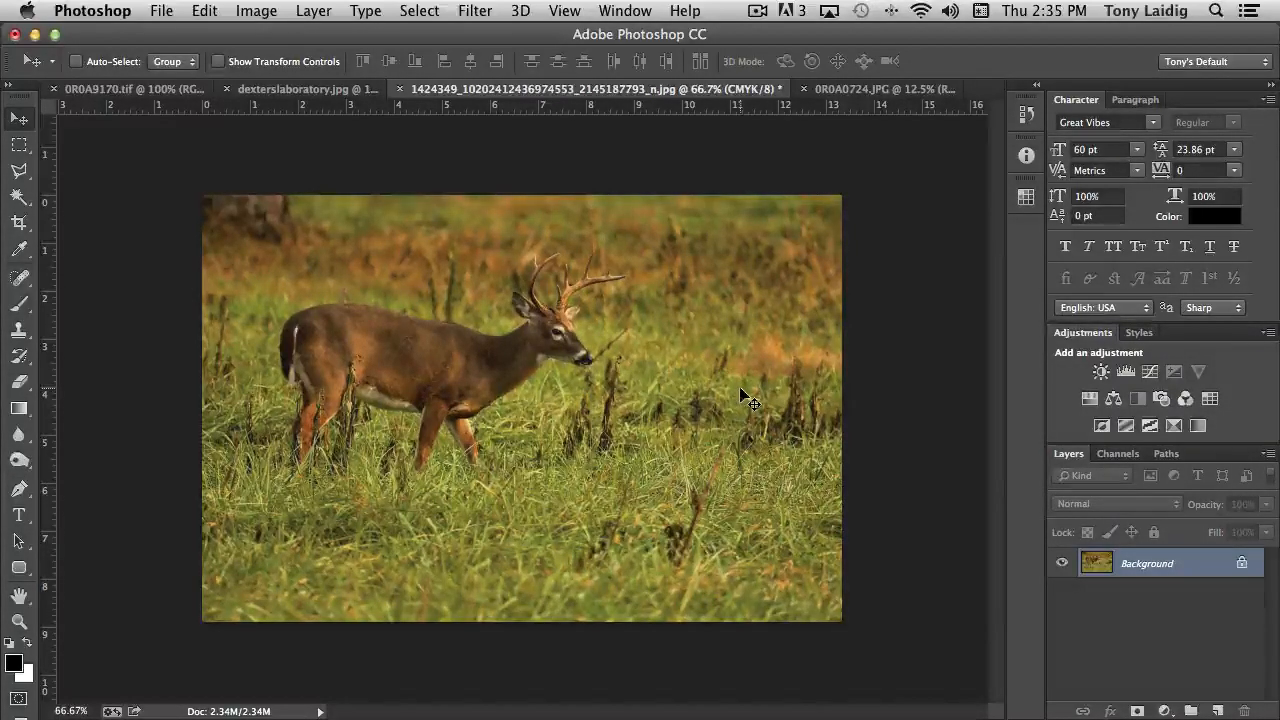
- Convert the CMYK deer photo to Grayscale, agreeing to discard its color information
left_click(264, 12)
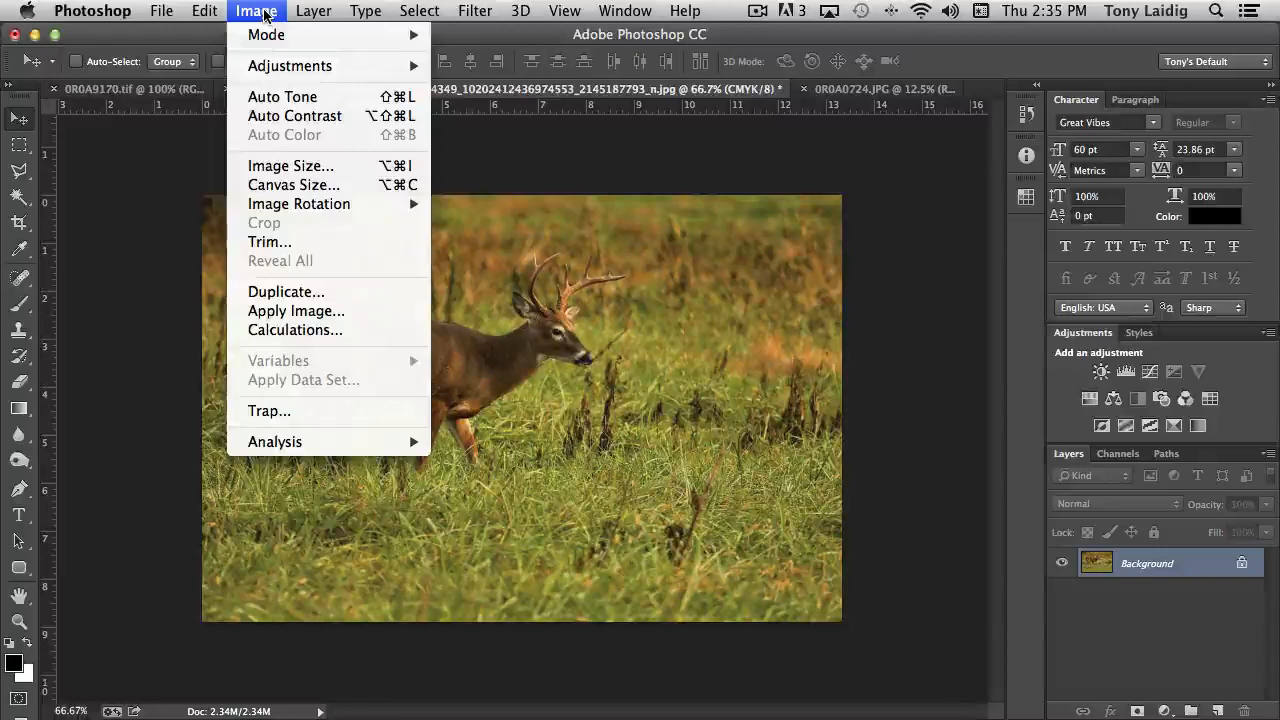
mouse_move(290, 35)
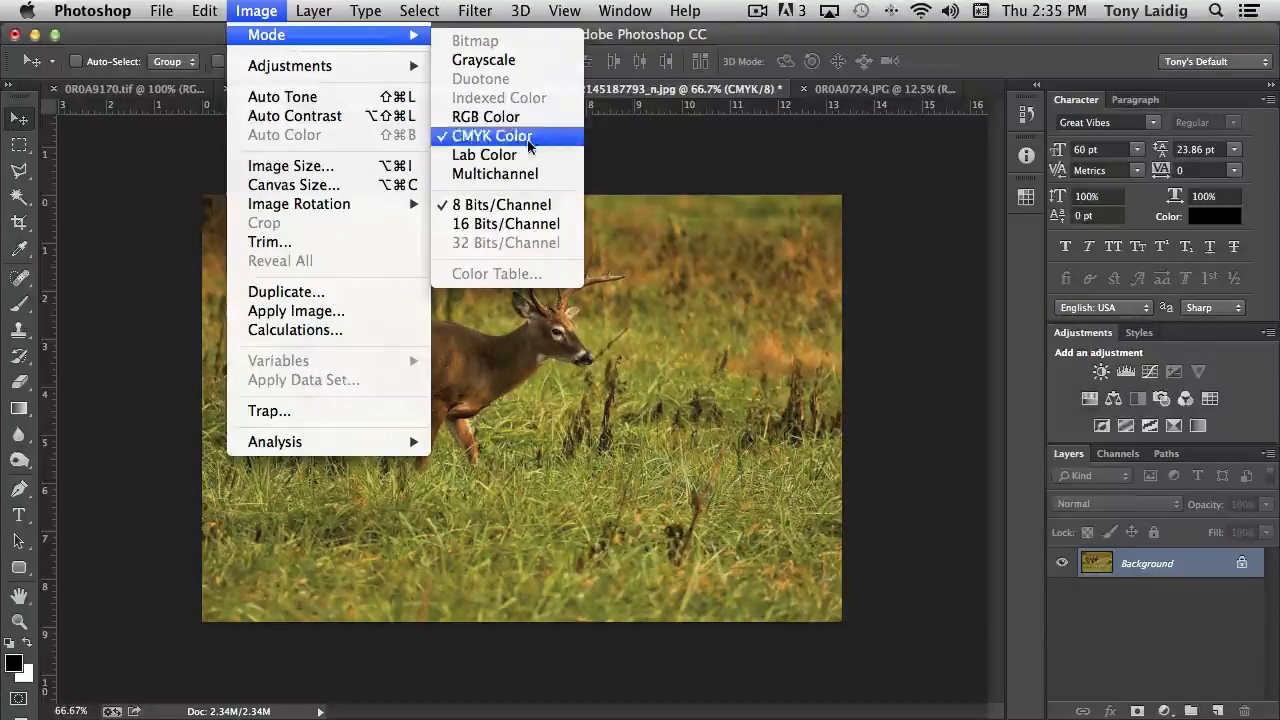
left_click(257, 12)
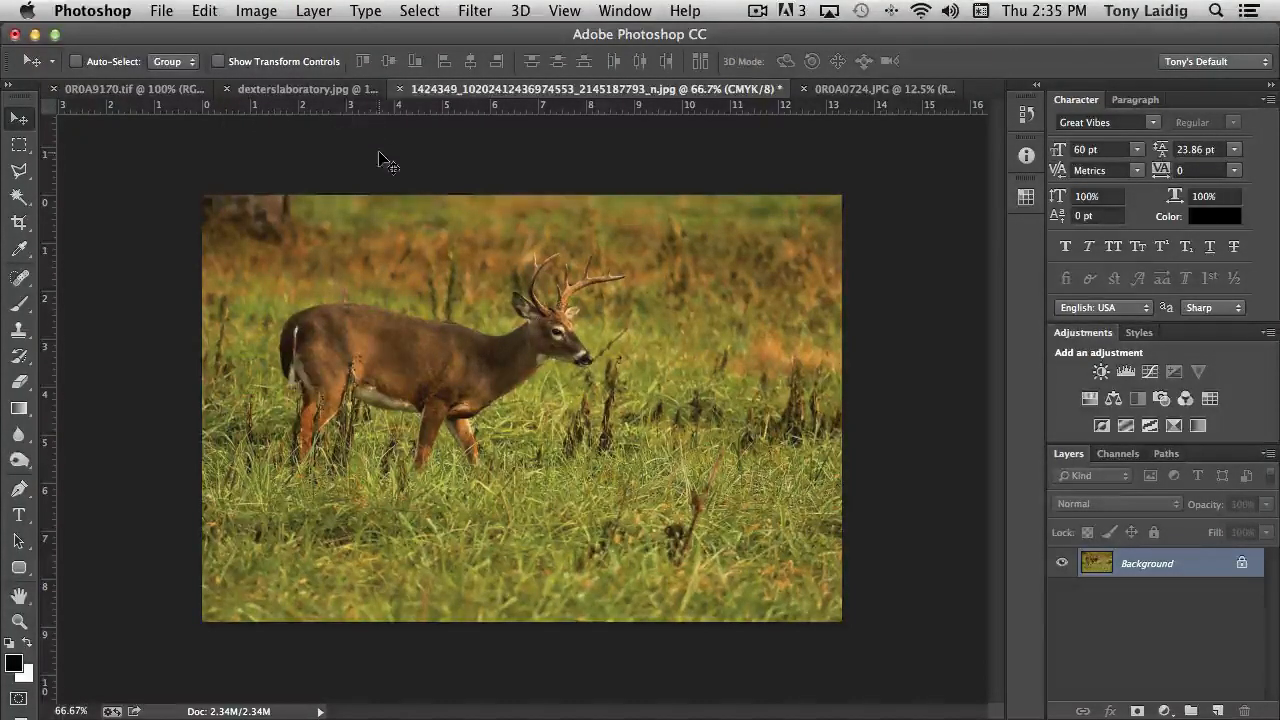
left_click(257, 12)
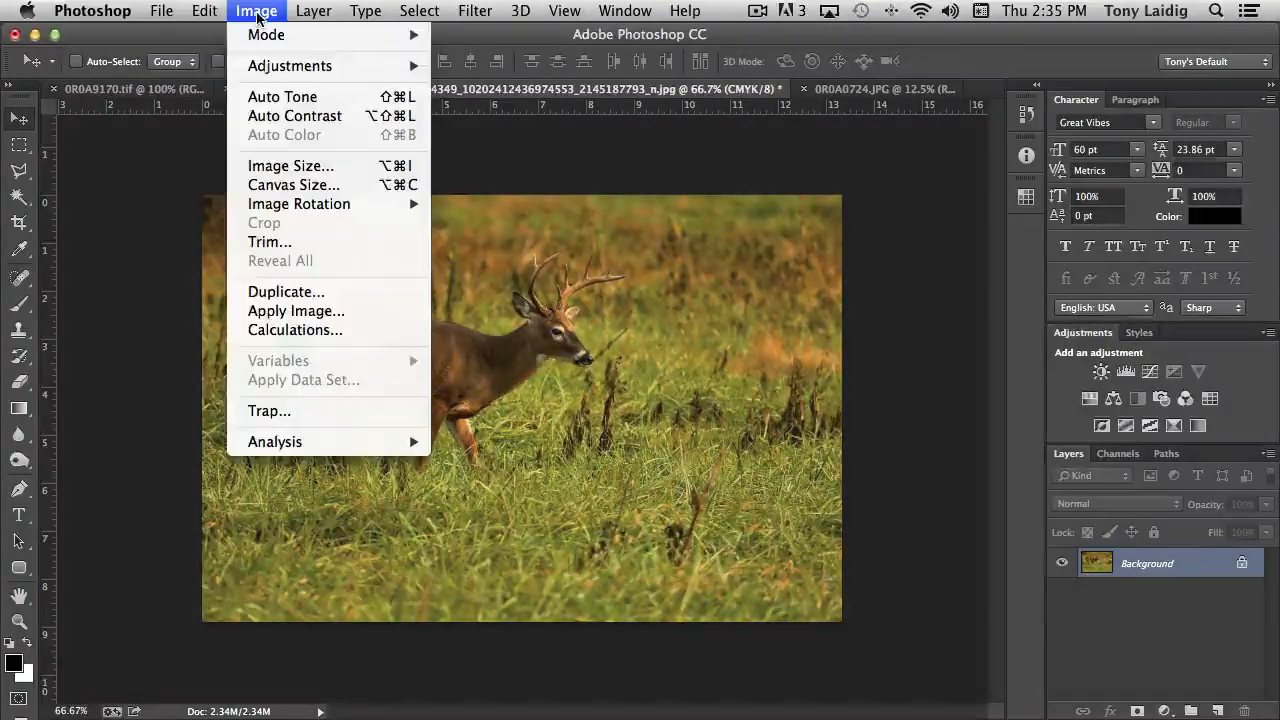
mouse_move(255, 40)
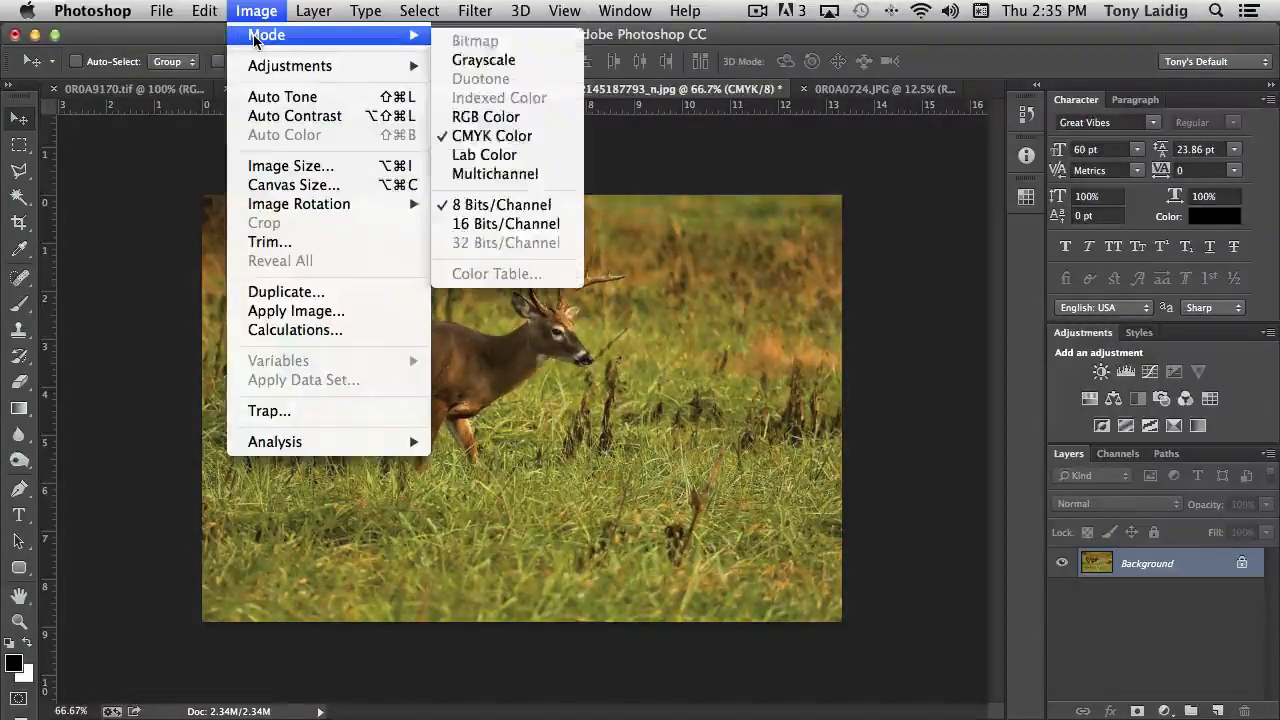
left_click(516, 66)
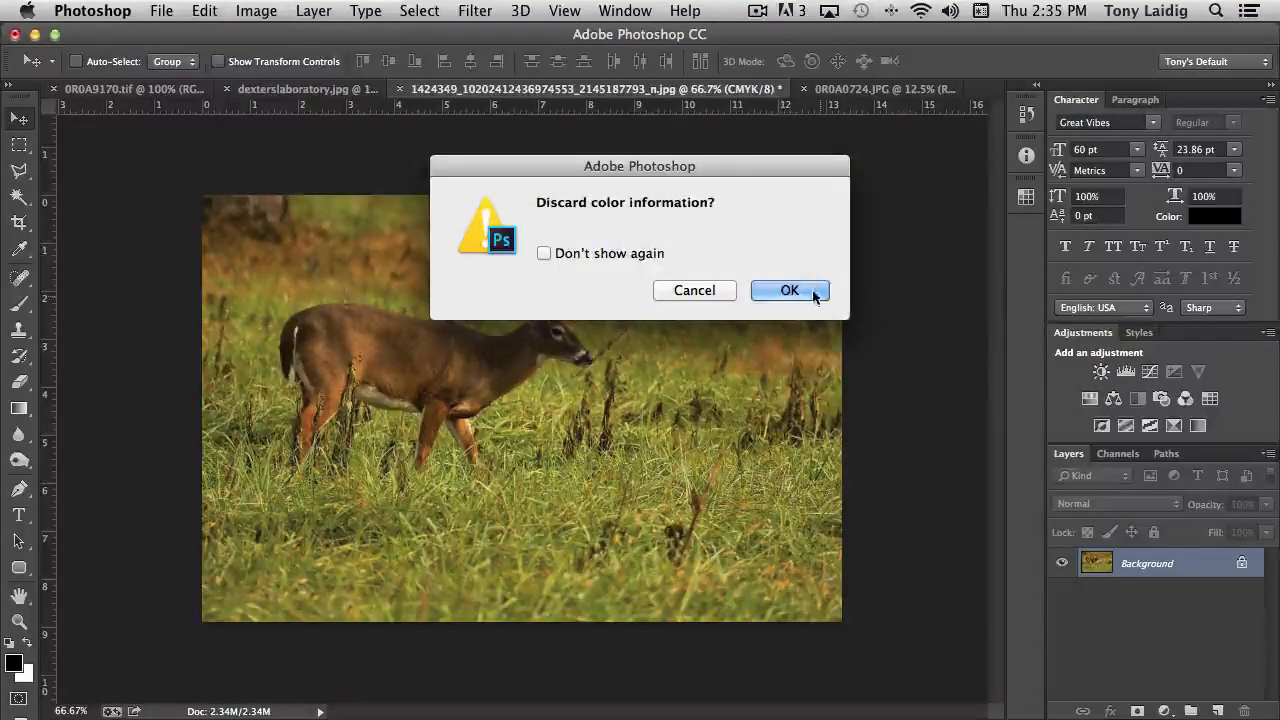
left_click(805, 292)
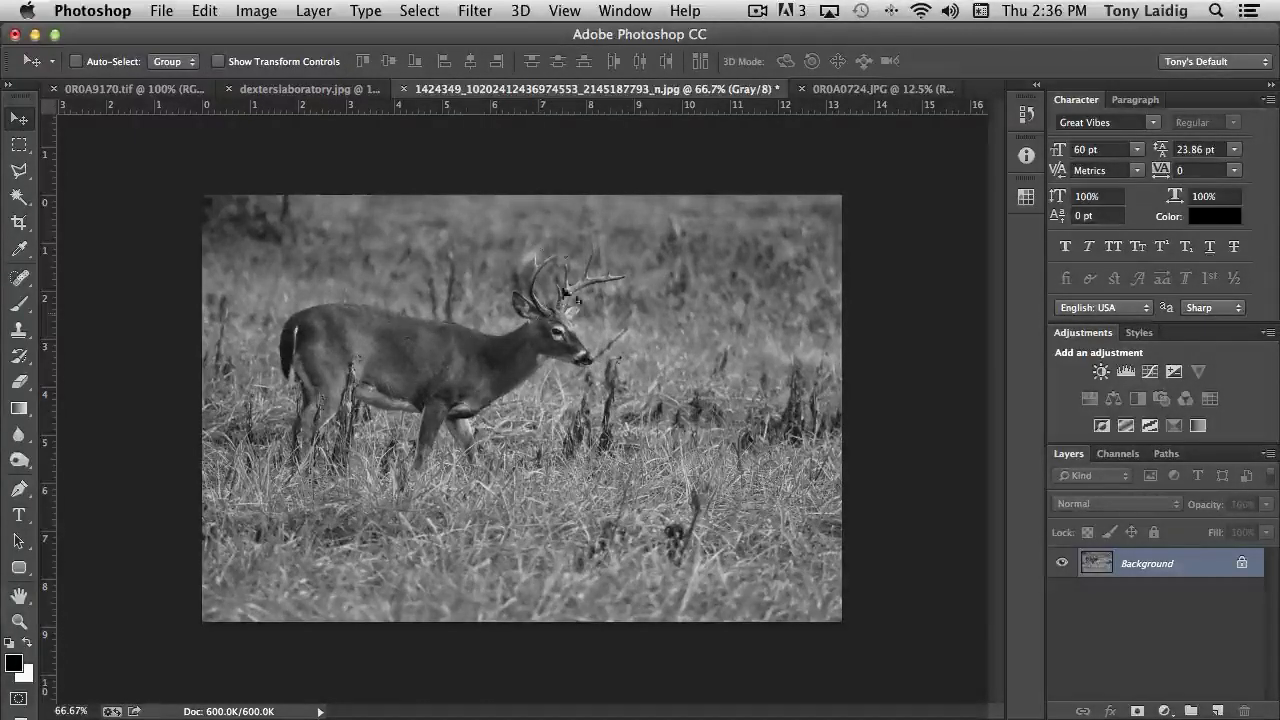
- Try converting the grayscale deer photo to Bitmap at 72 pixels/inch output using the Diffusion Dither method
left_click(258, 12)
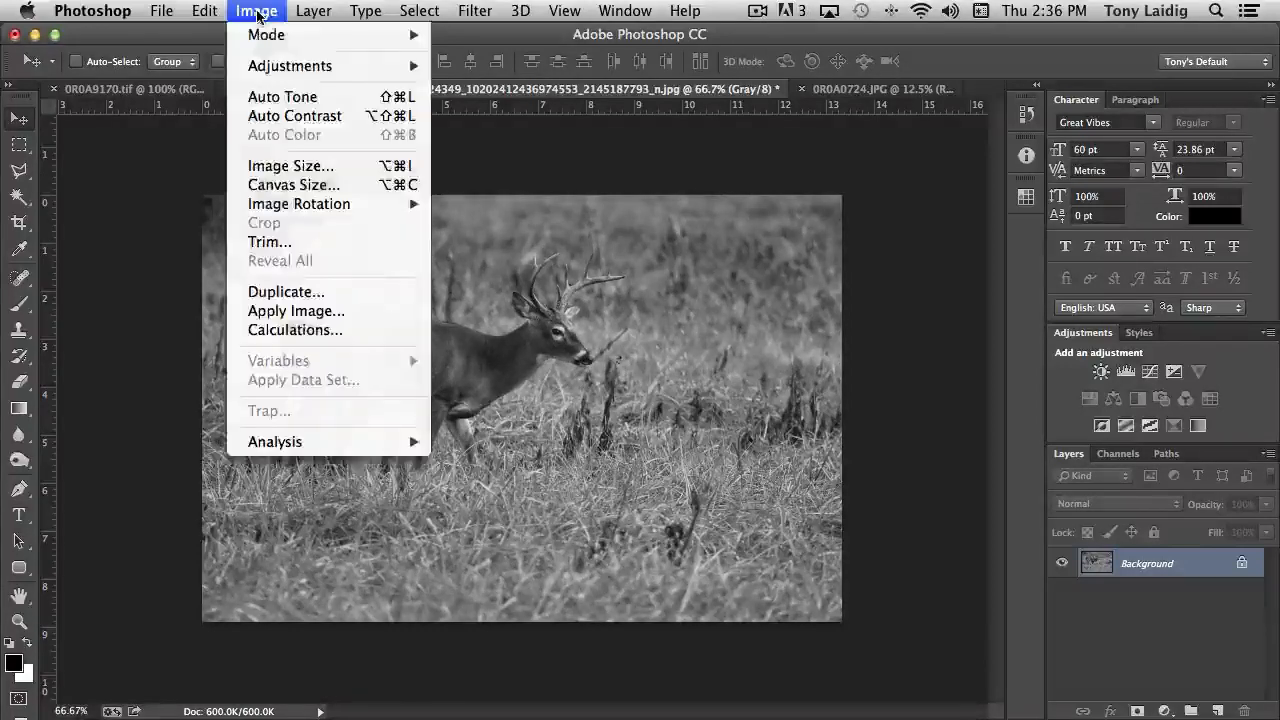
mouse_move(275, 36)
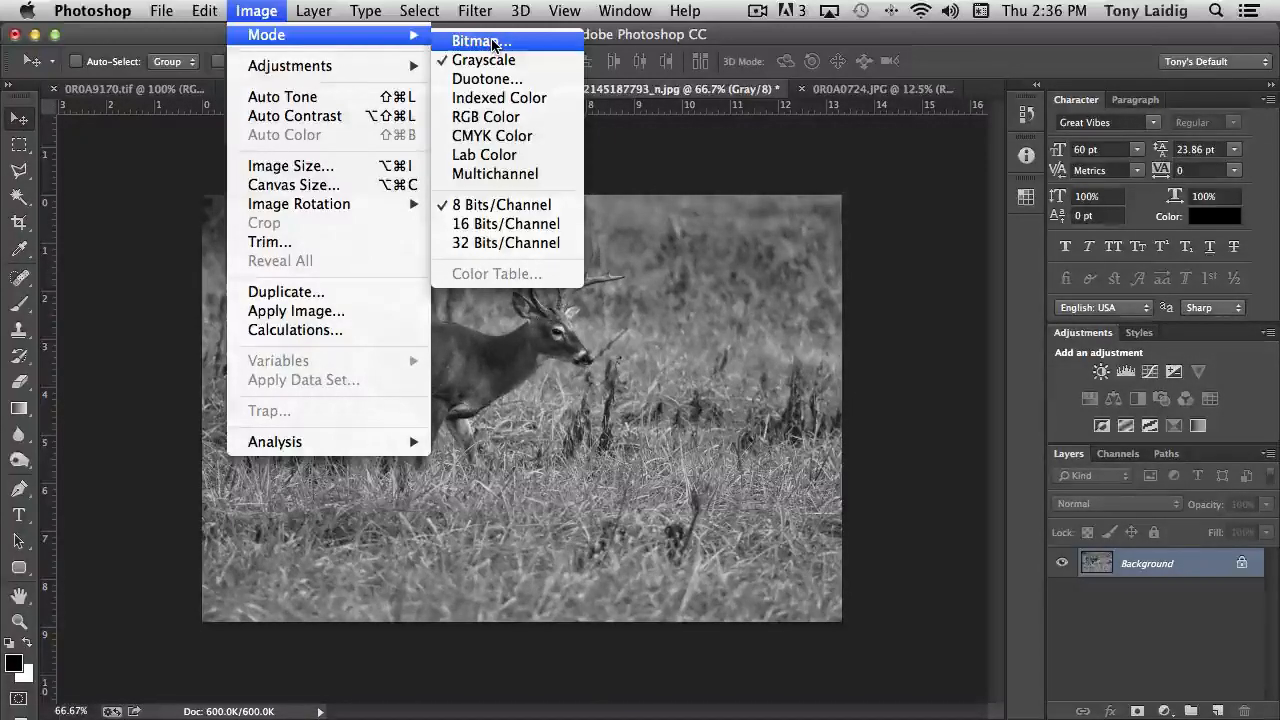
left_click(493, 45)
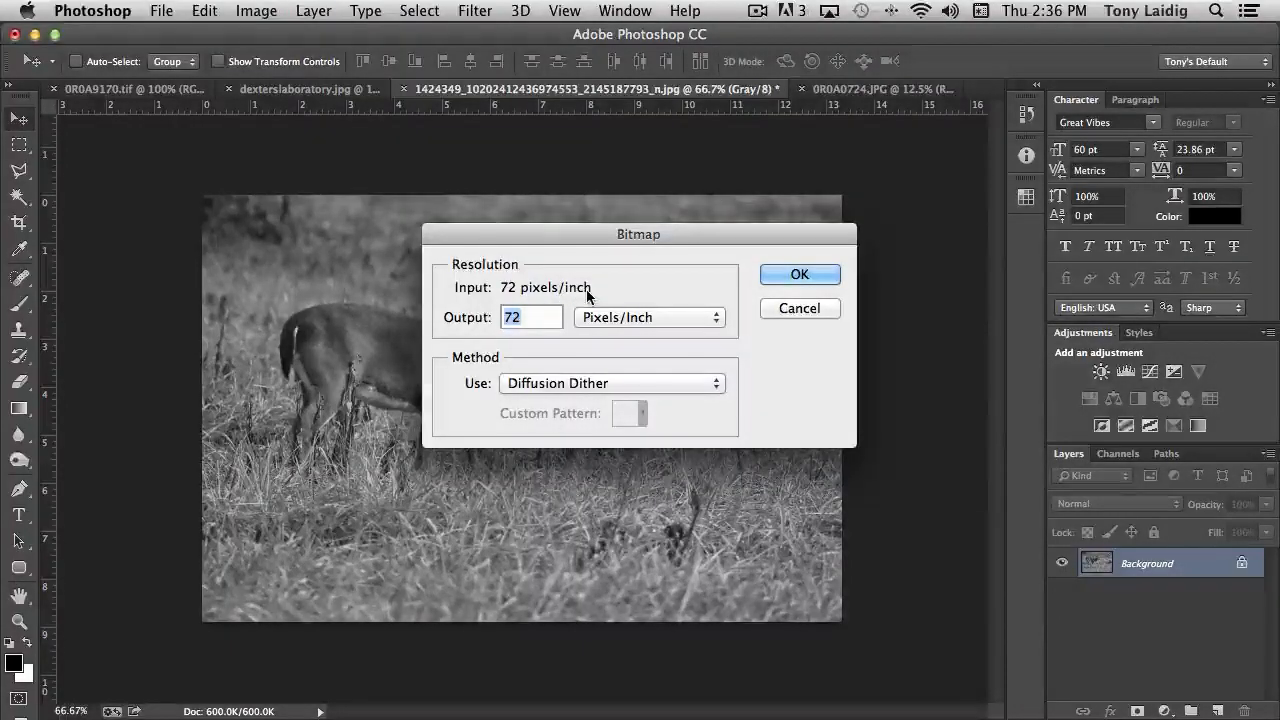
left_click(612, 385)
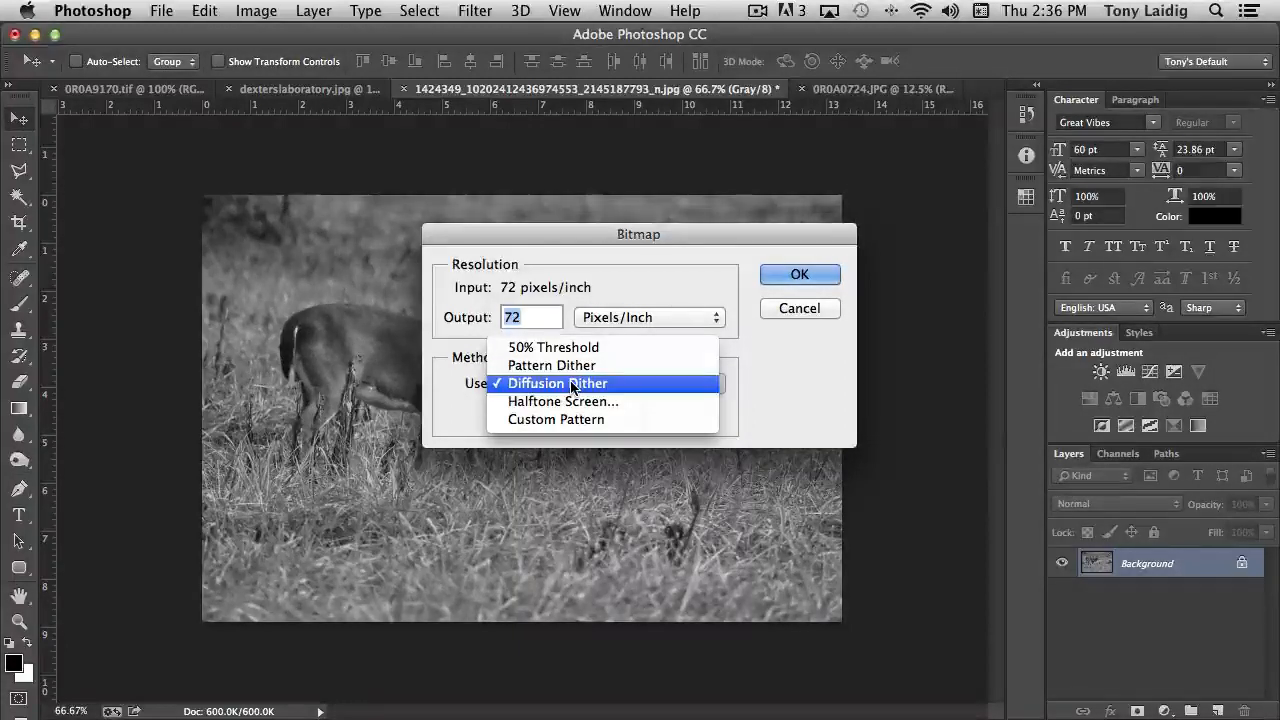
left_click(573, 385)
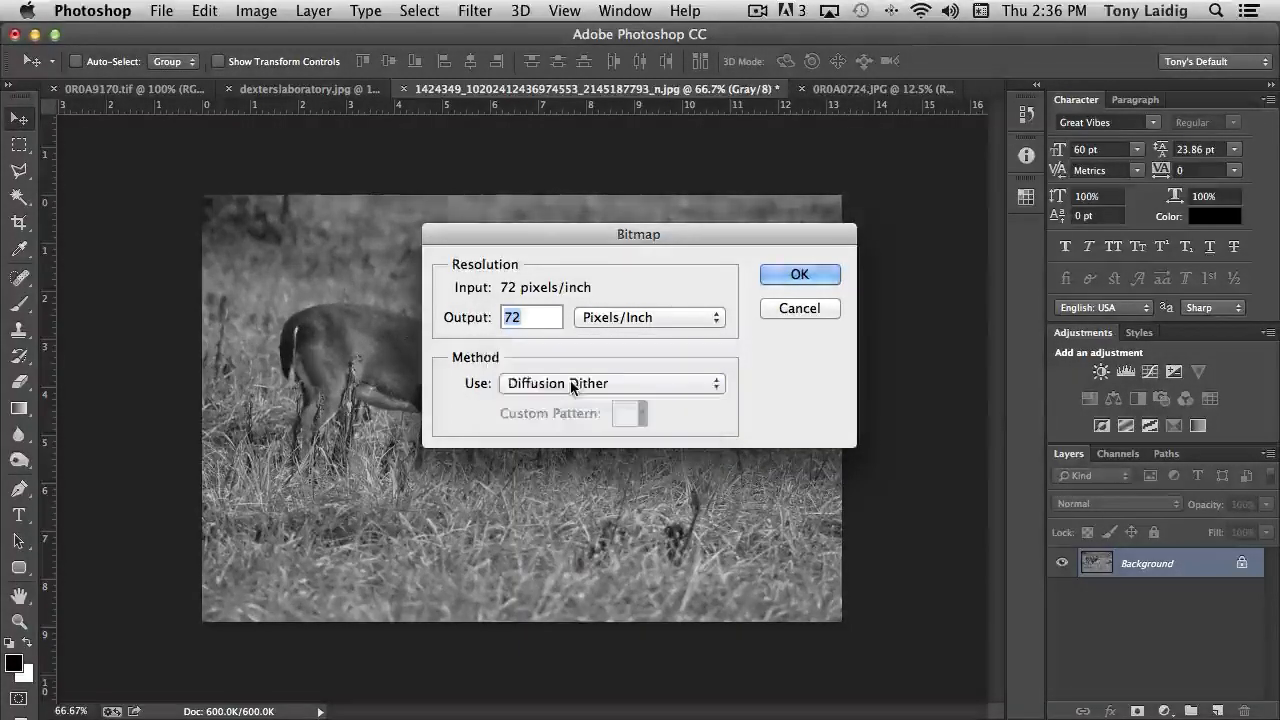
left_click(797, 277)
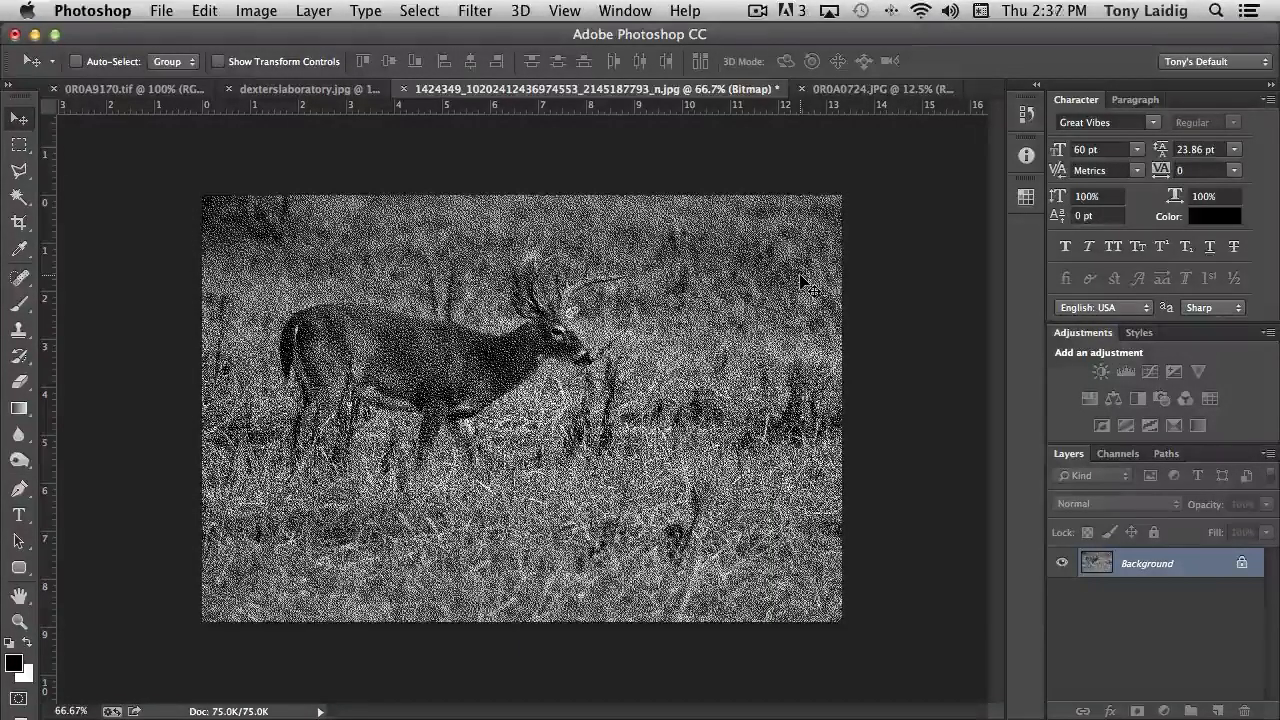
- Examine the bitmap's dither pattern on the deer at up to 200% magnification, and undo the Bitmap conversion
key("super+equal")
key("super+equal")
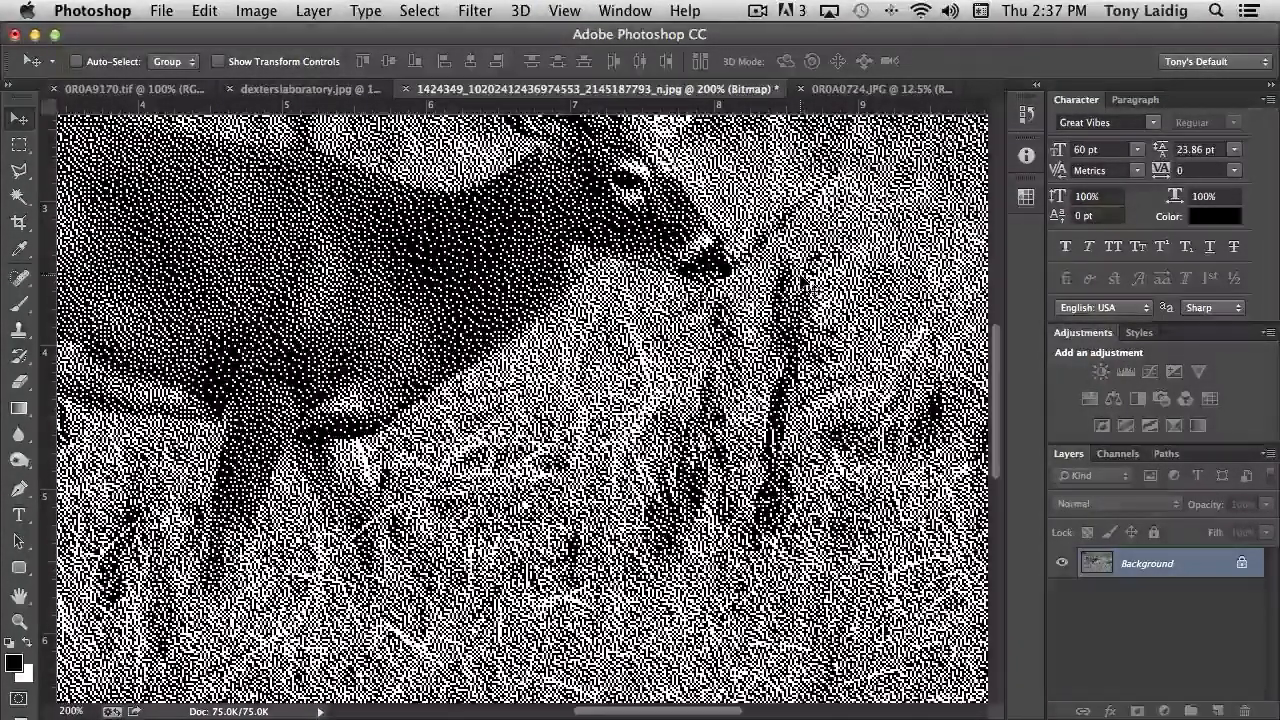
key("super+minus")
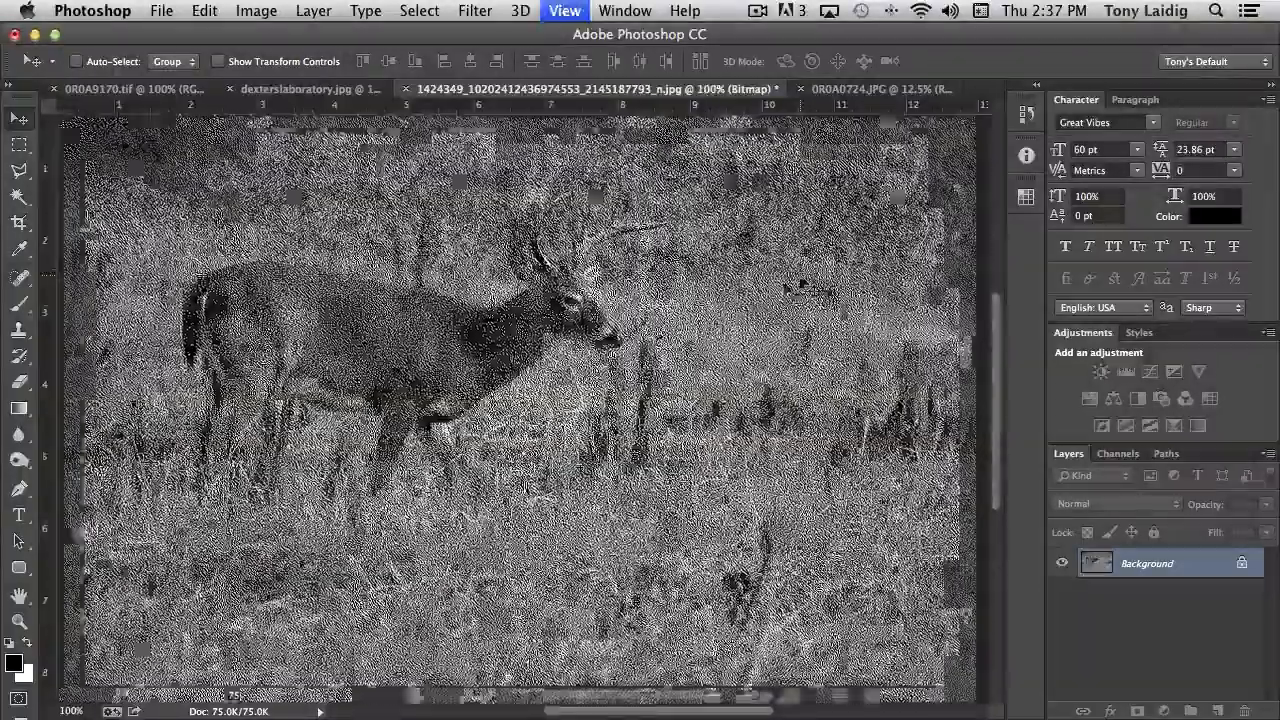
key("super+minus")
key("super+plus")
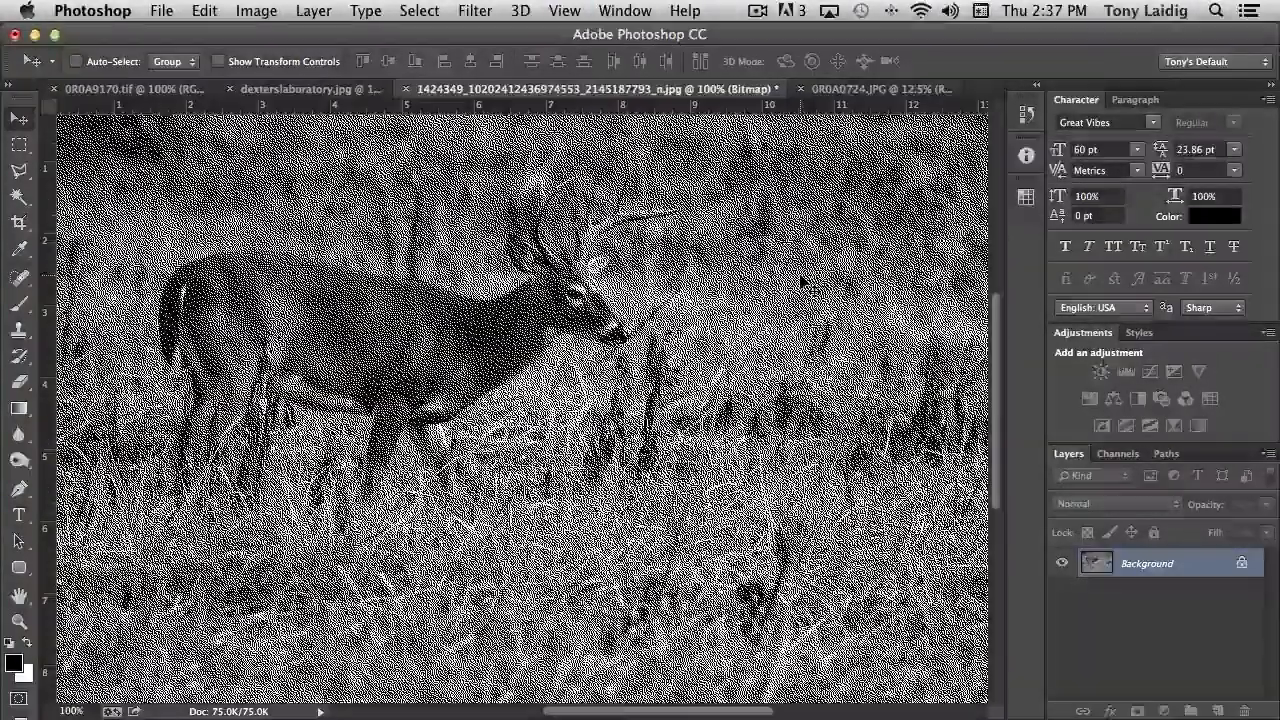
key("super+z")
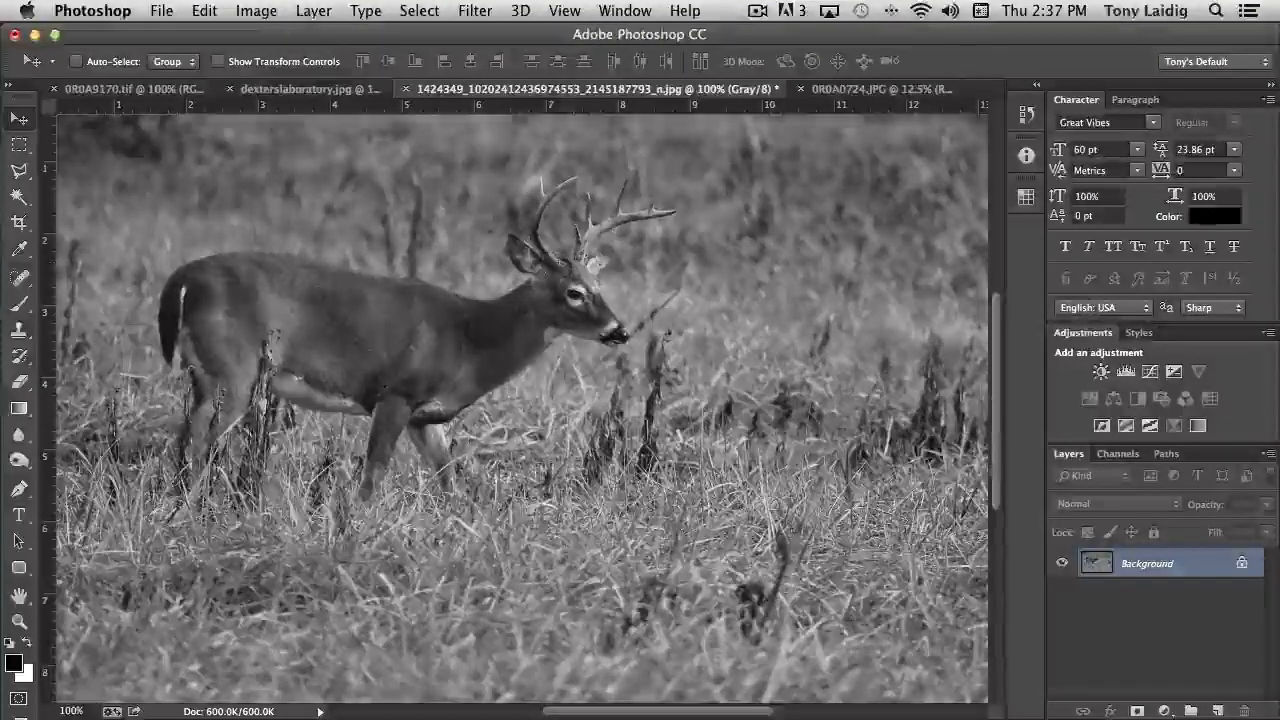
- Begin a Duotone mode conversion of the grayscale deer photo and set its type to Duotone, keeping the photo in view
left_click(256, 10)
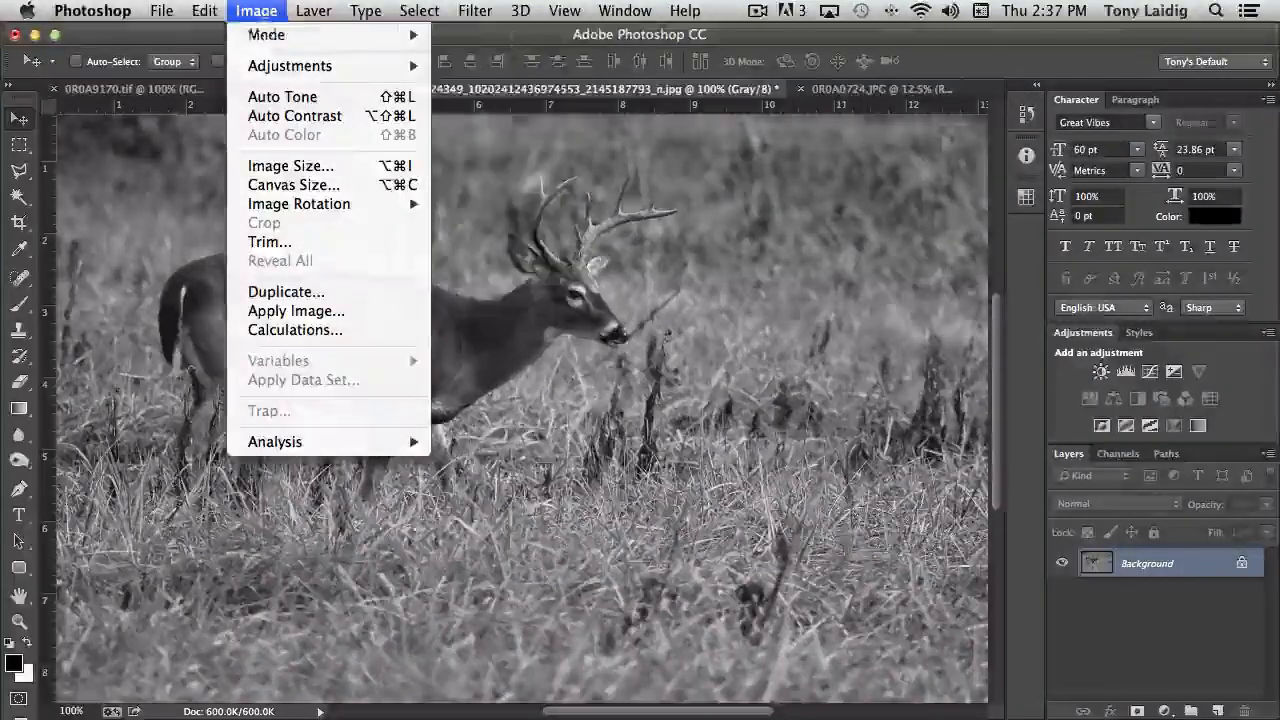
mouse_move(266, 35)
left_click(495, 82)
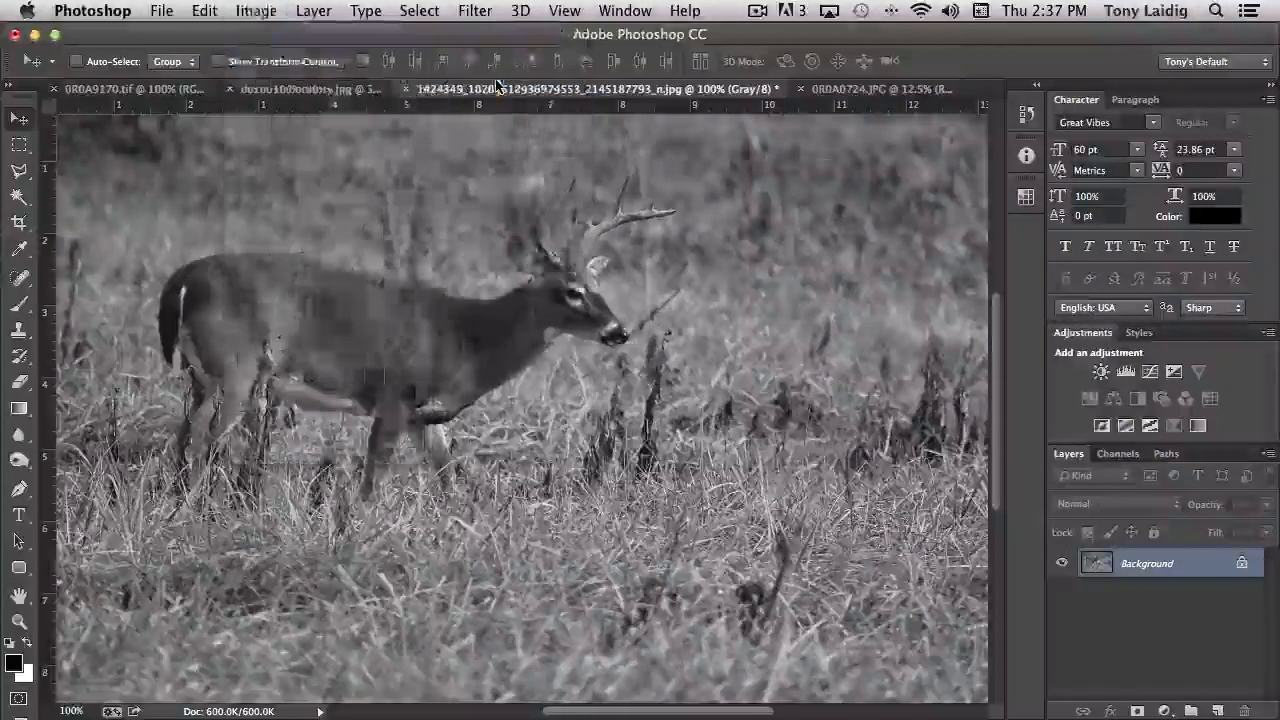
left_click_drag(639, 168, 886, 240)
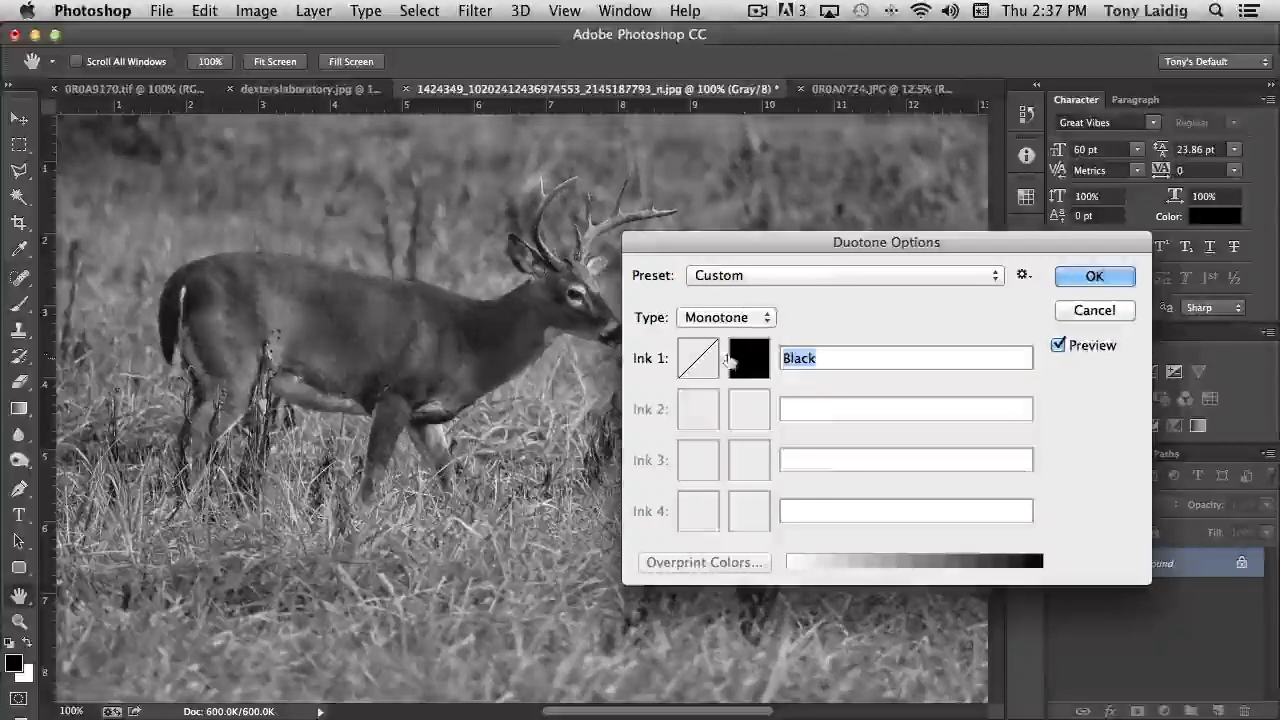
left_click(757, 319)
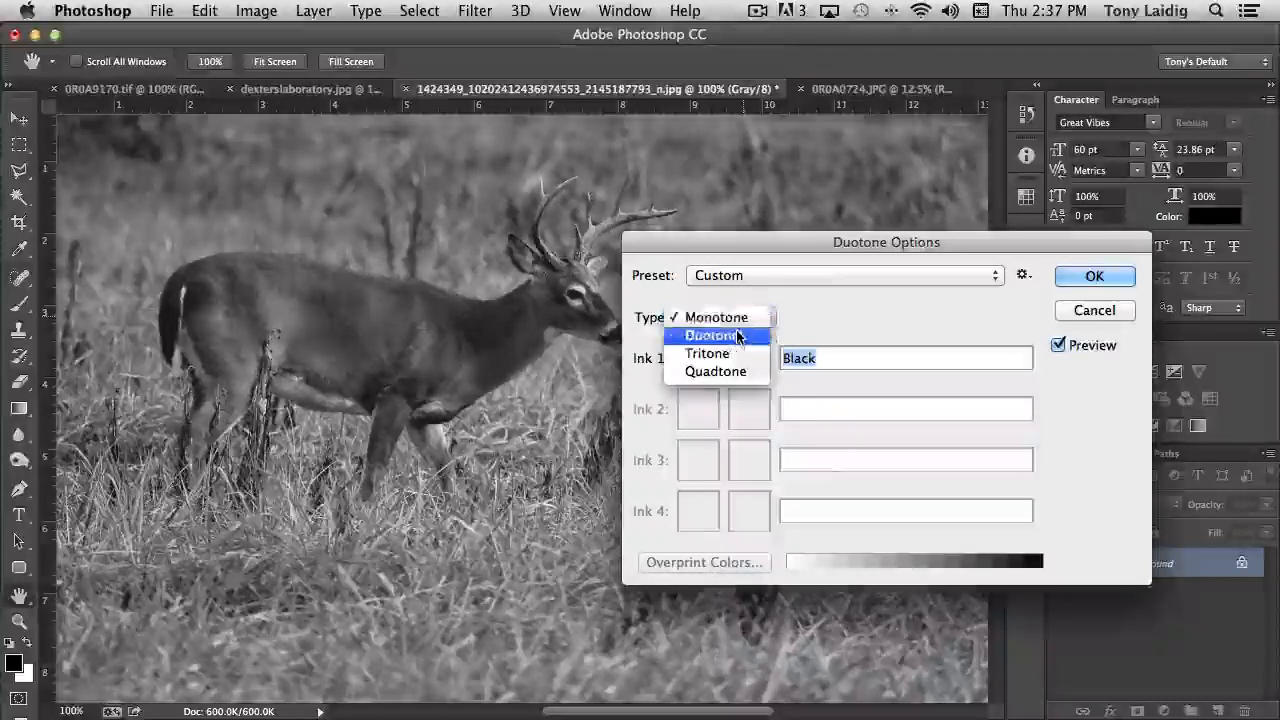
left_click(737, 336)
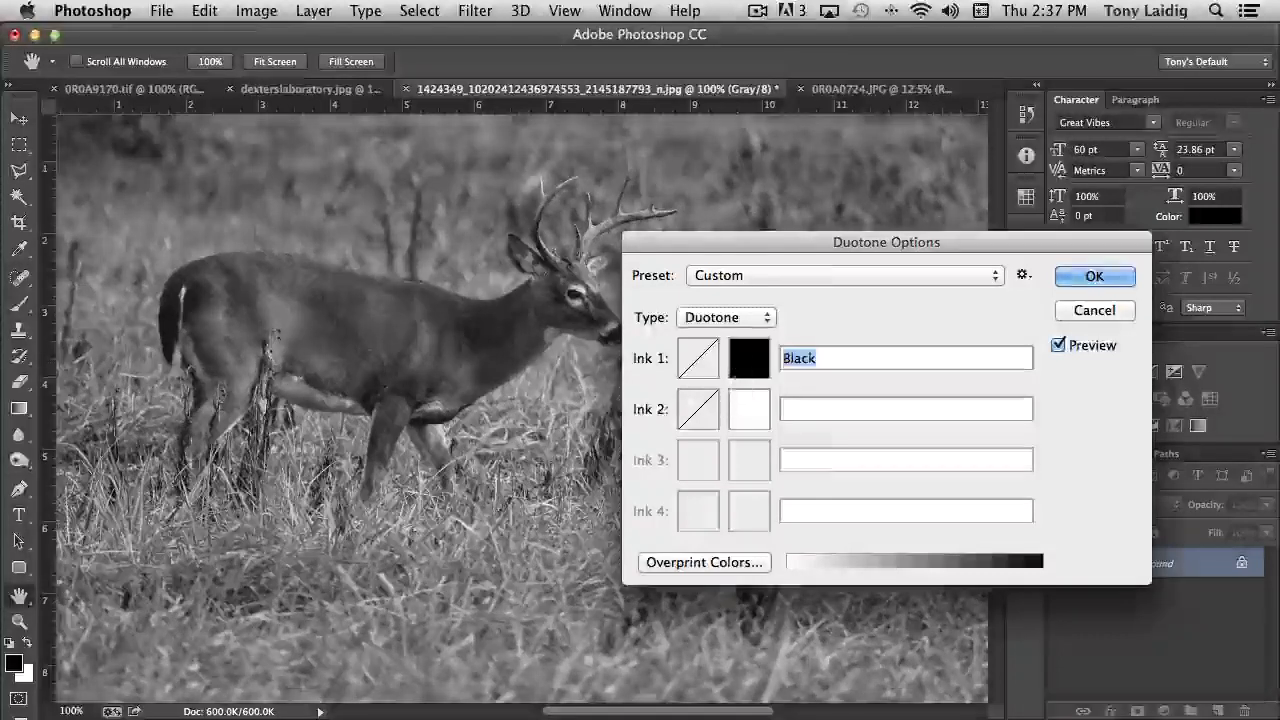
- Set the Ink 2 color to the olive brown #847124 and uncover the deer to see the tint
left_click(746, 414)
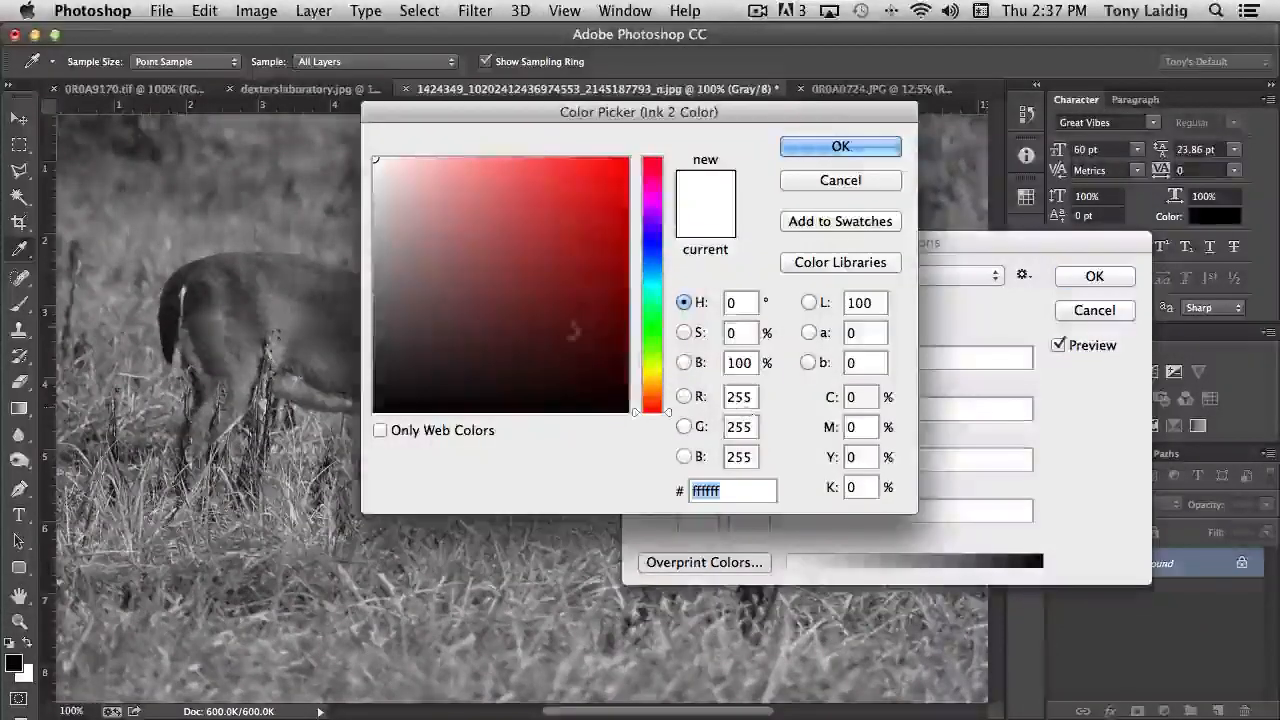
left_click(651, 378)
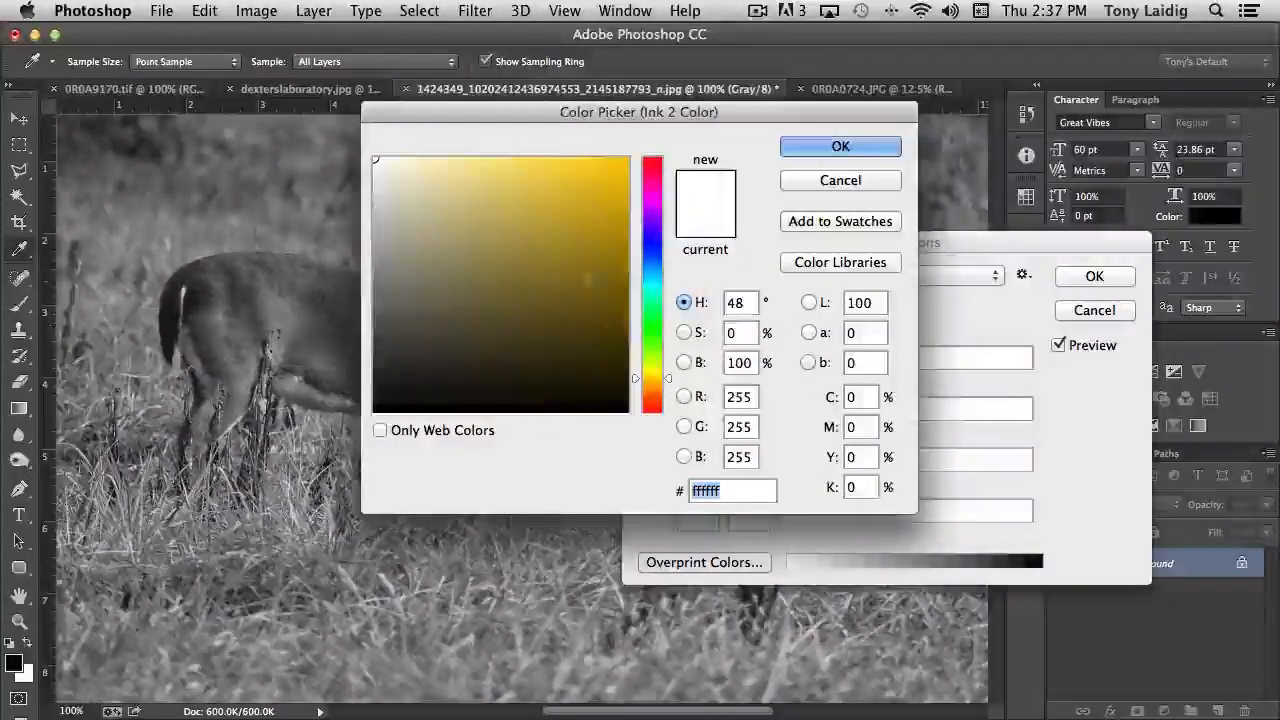
left_click(559, 280)
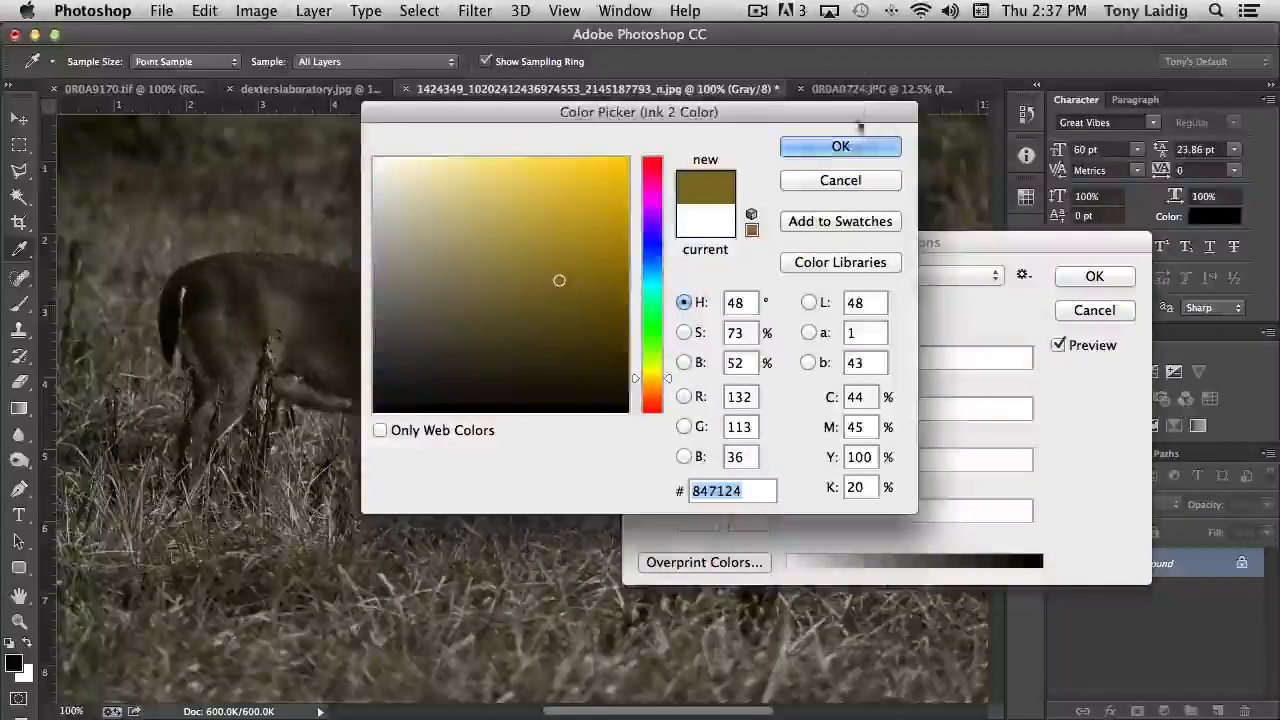
left_click(858, 146)
mouse_move(858, 165)
left_mouse_down()
mouse_move(1001, 185)
mouse_move(1013, 155)
left_mouse_up()
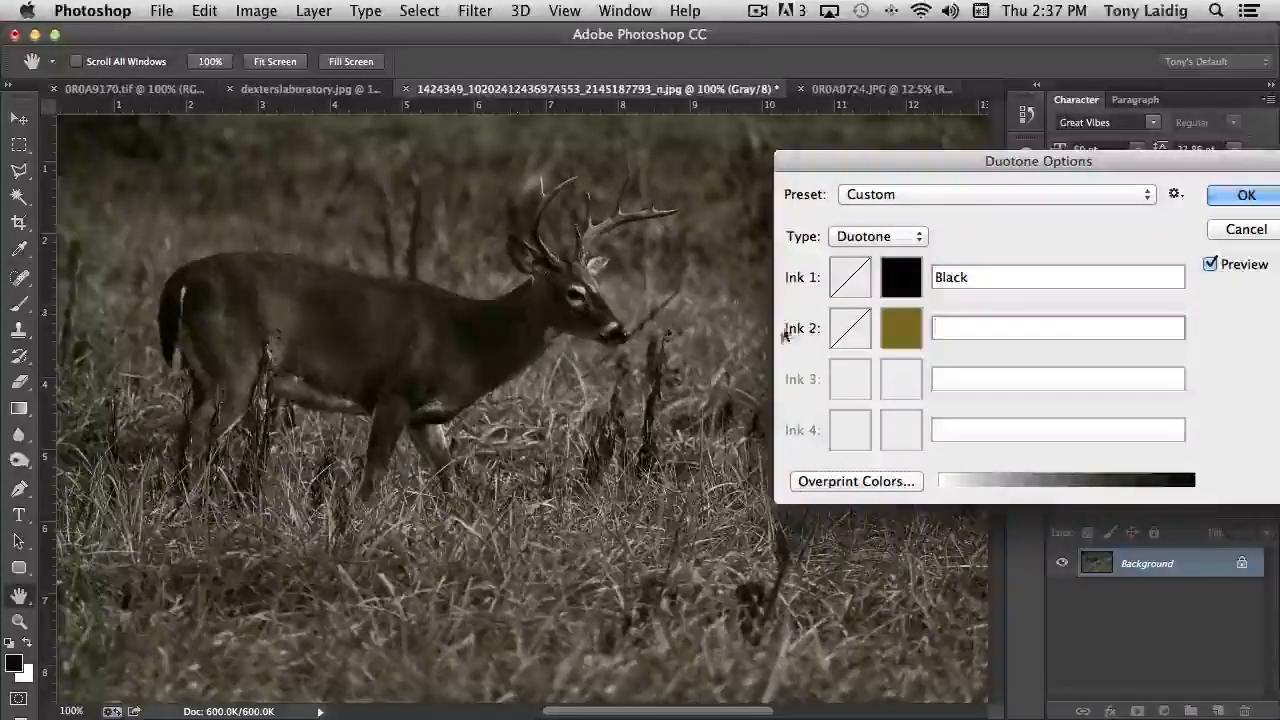
- Try bending the Ink 2 duotone curve, ending with 41.3 at 40% and 46.3 at 50%, and discard the curve changes
left_click(850, 330)
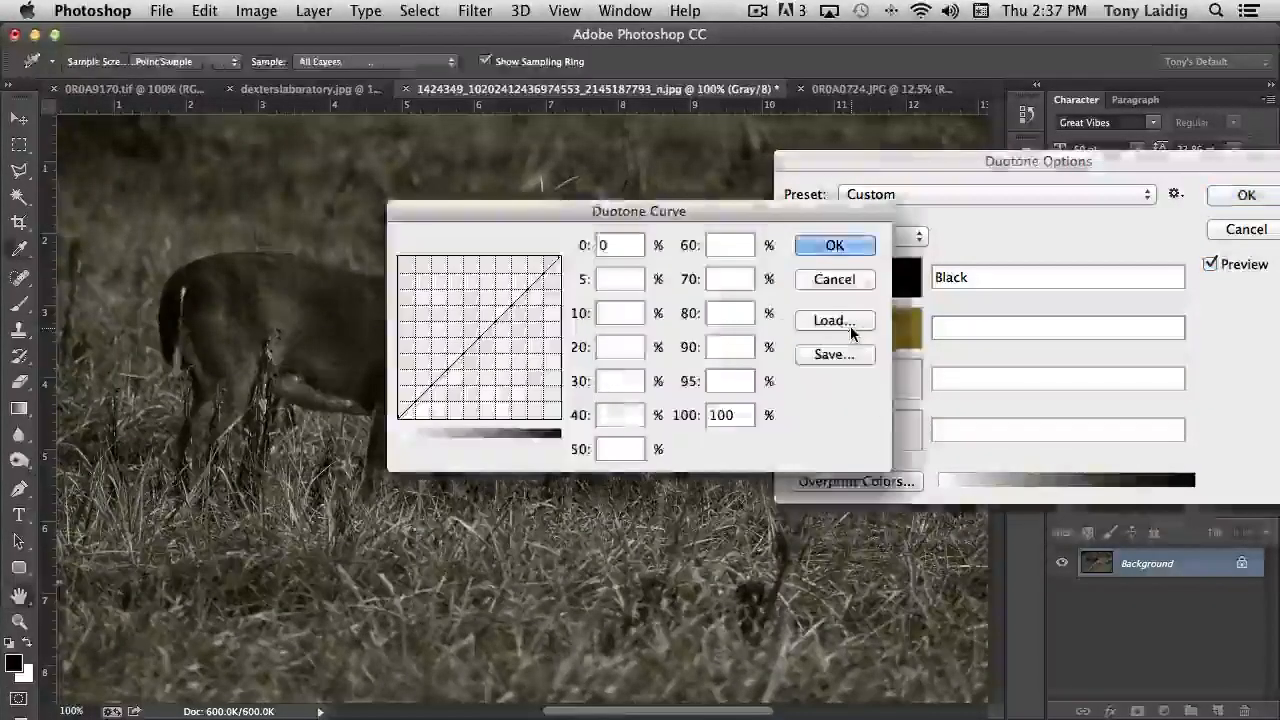
left_click_drag(625, 212, 921, 368)
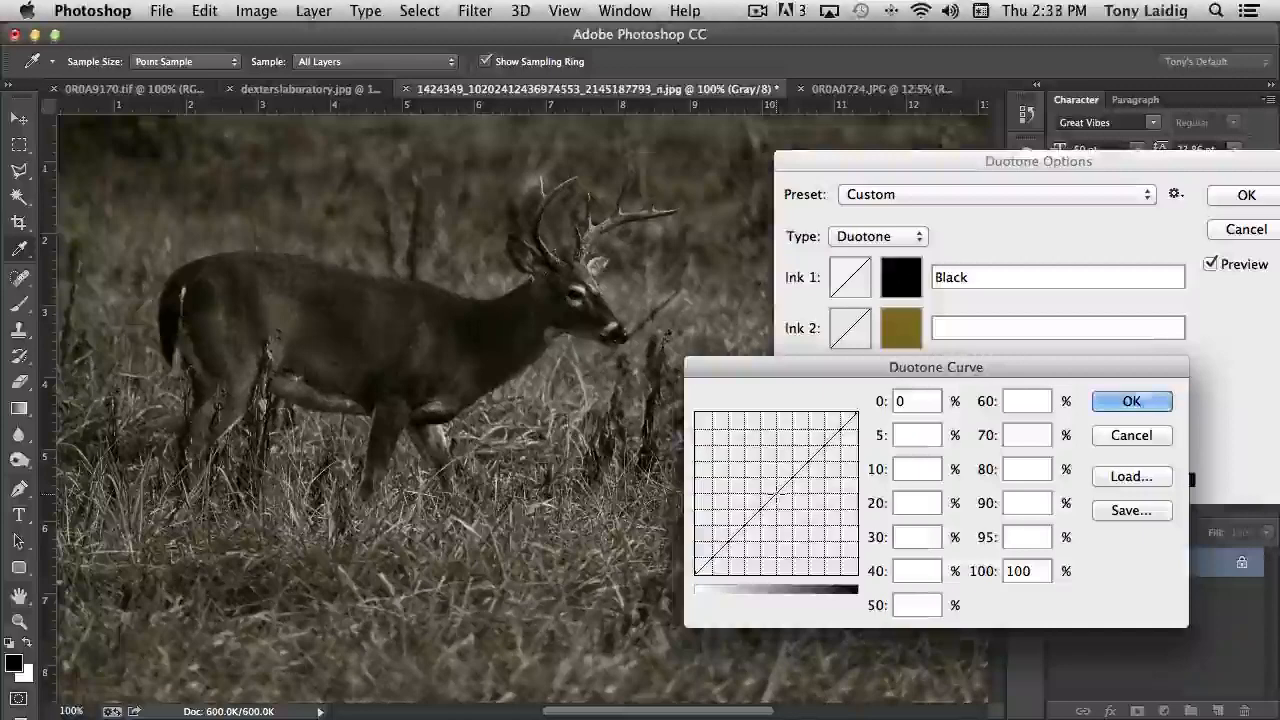
left_click_drag(776, 494, 749, 466)
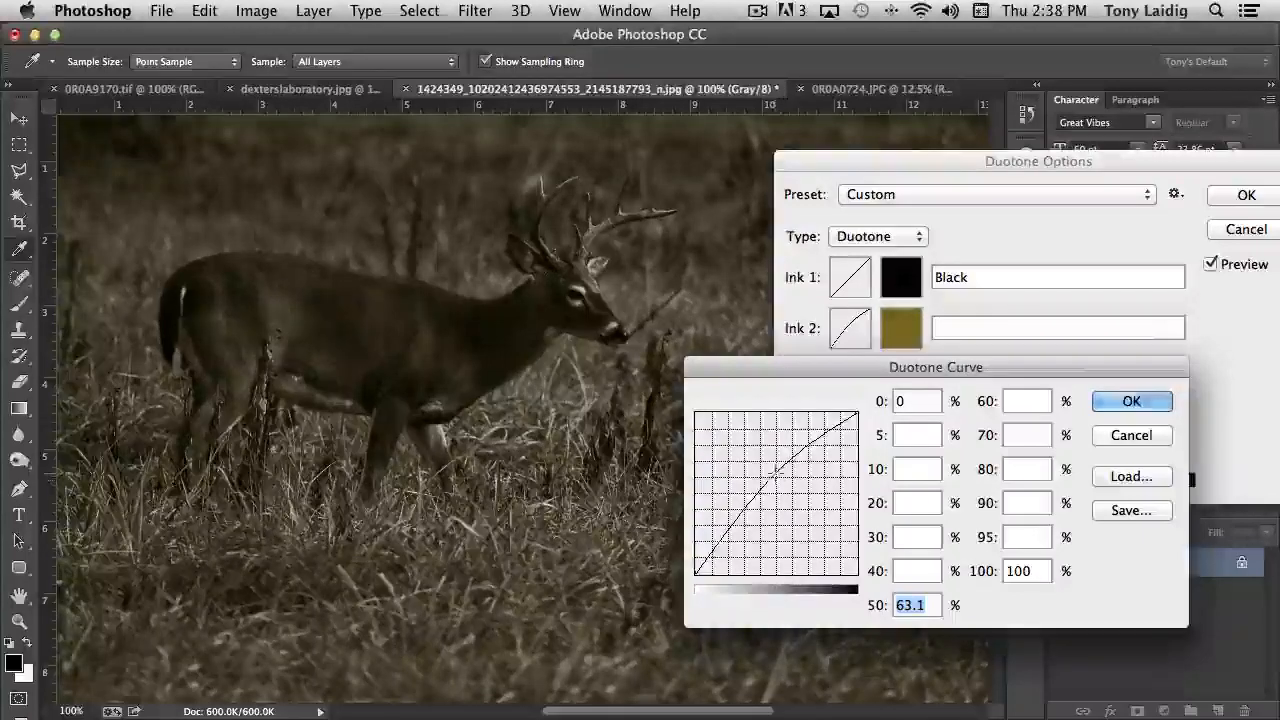
left_click_drag(776, 474, 765, 466)
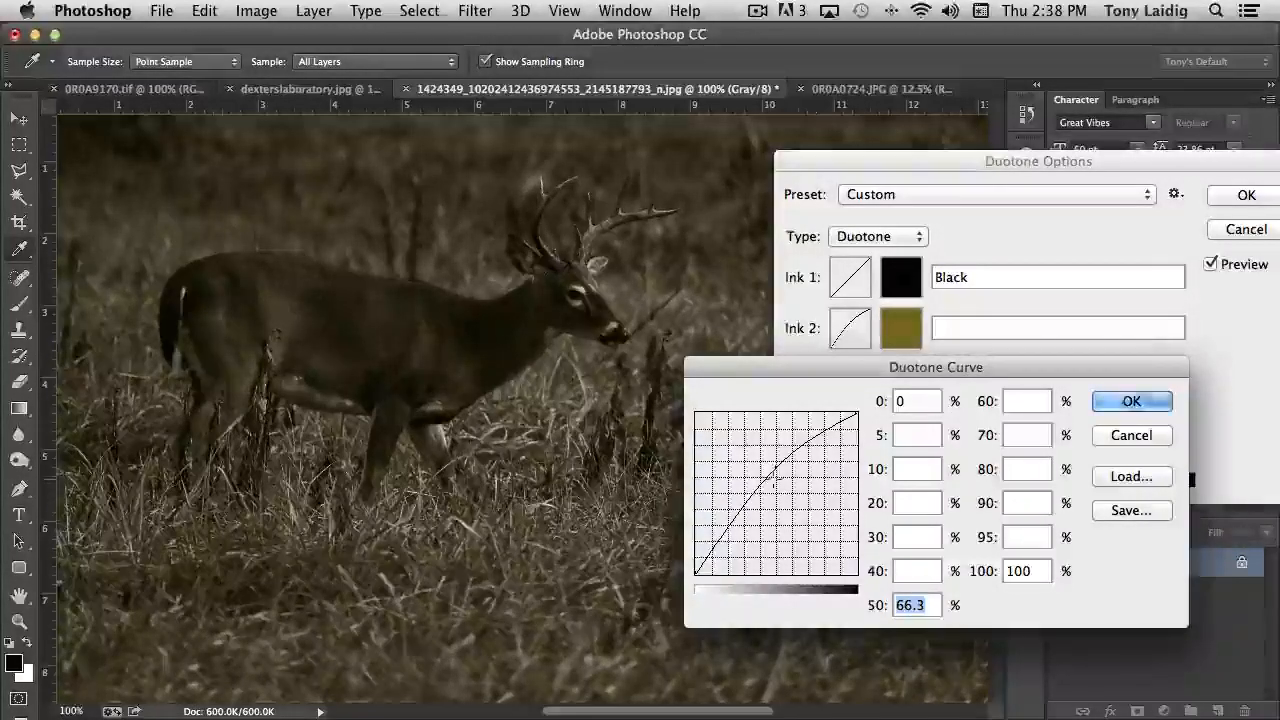
left_click_drag(776, 478, 763, 509)
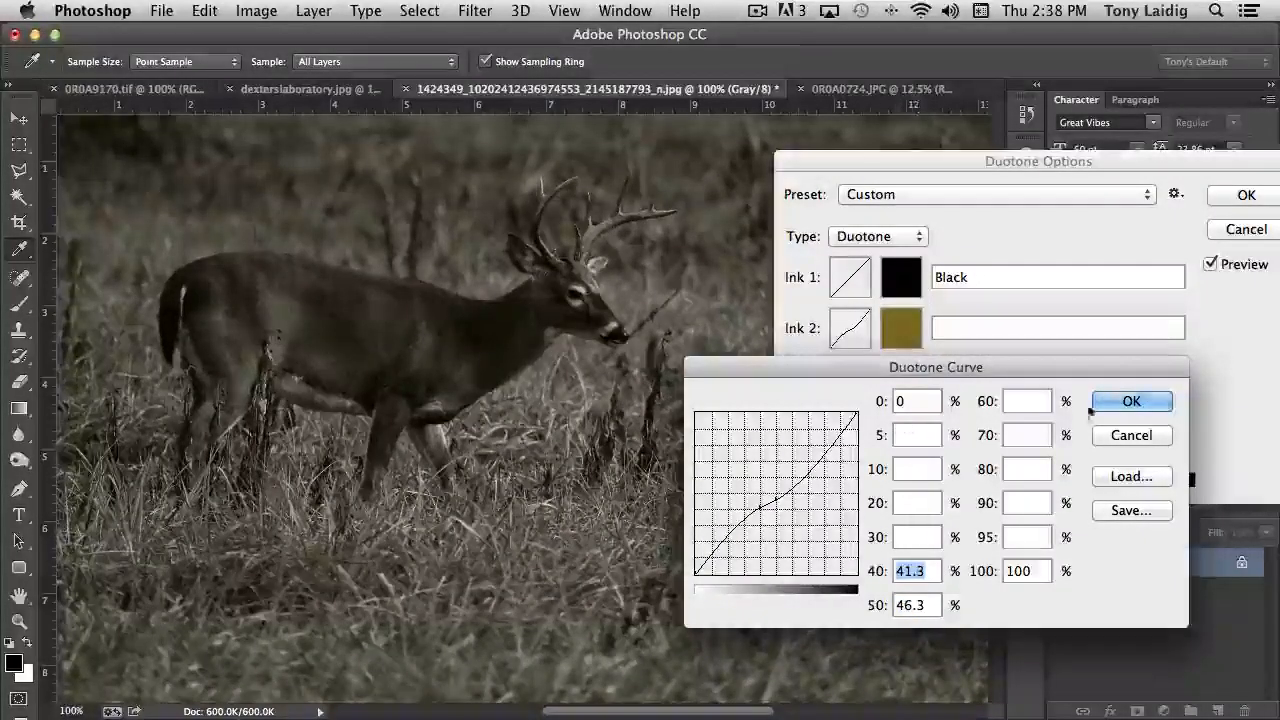
left_click(1132, 440)
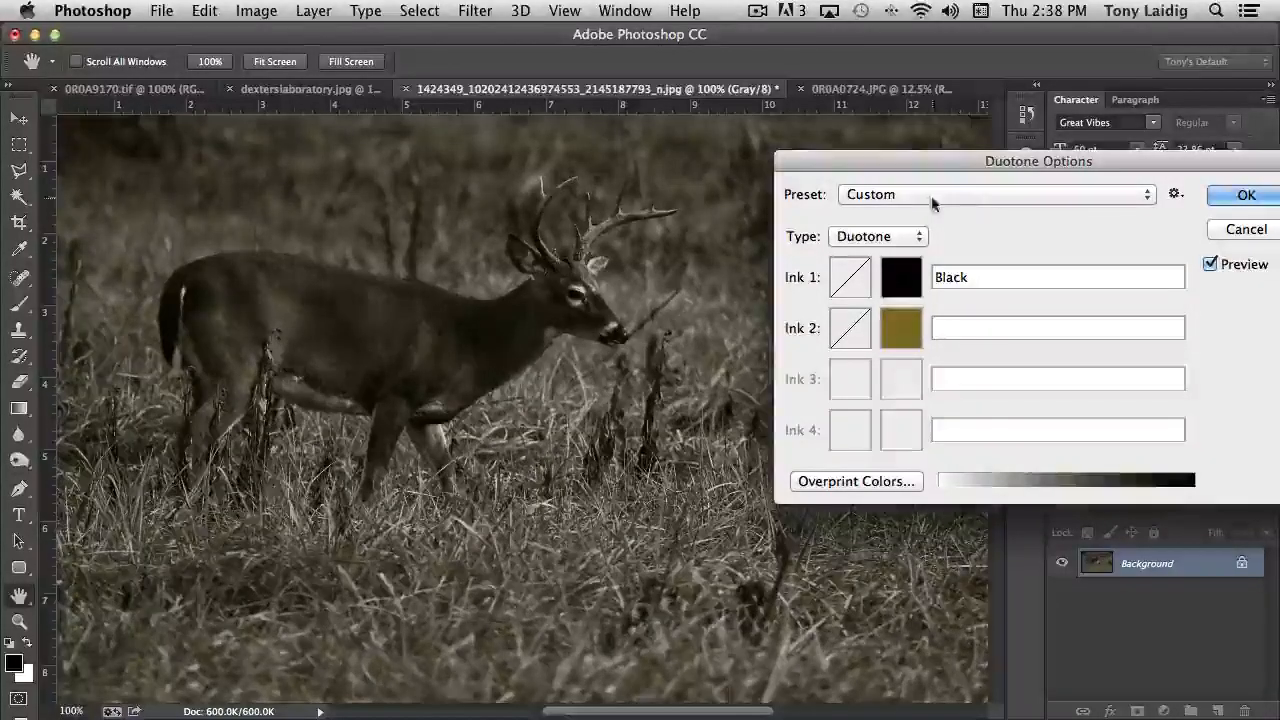
- Apply the Warm Gray 8 bl 3 preset to the deer photo's duotone options
left_click_drag(971, 166, 865, 157)
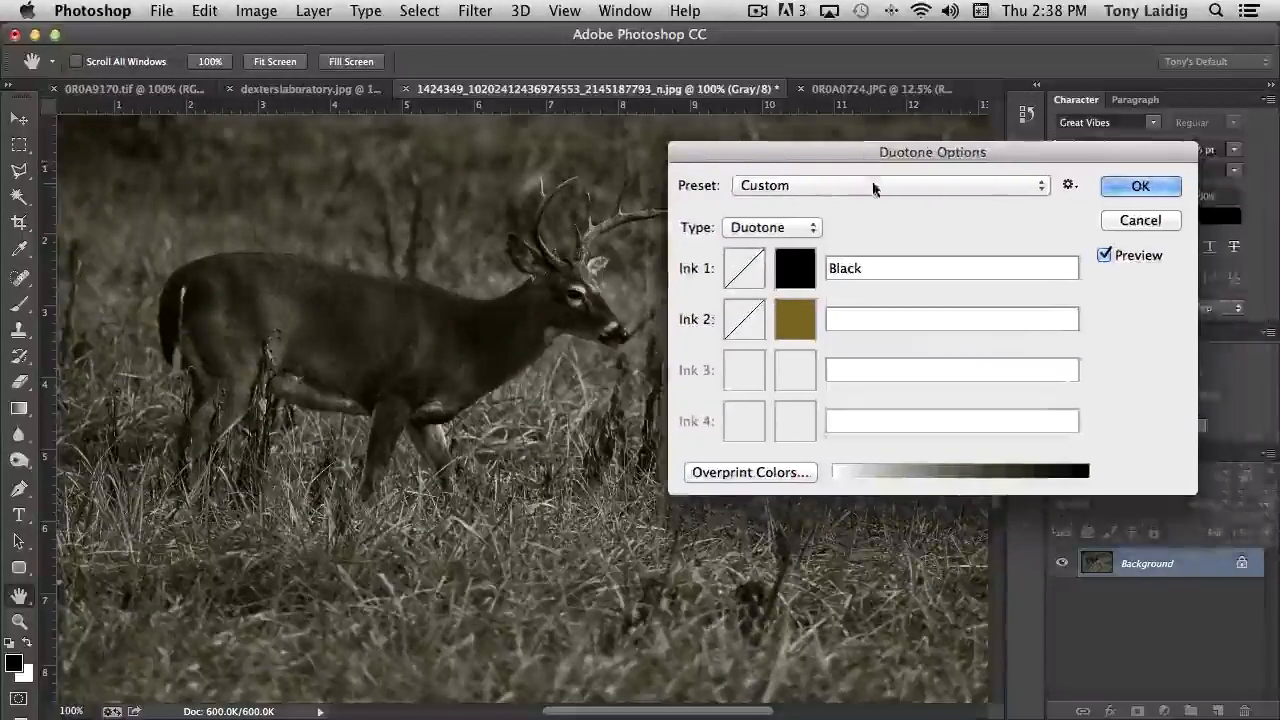
left_click(874, 187)
scroll(882, 165, "up", 5)
scroll(883, 165, "up", 3)
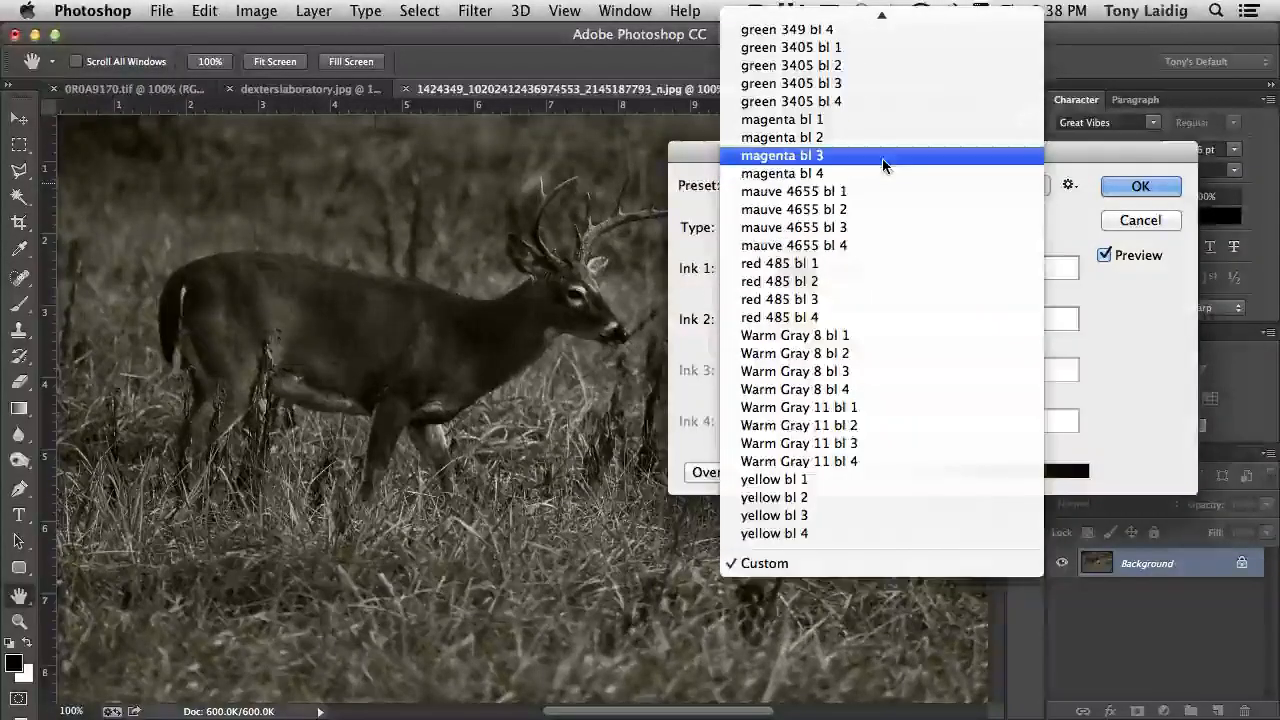
left_click(836, 372)
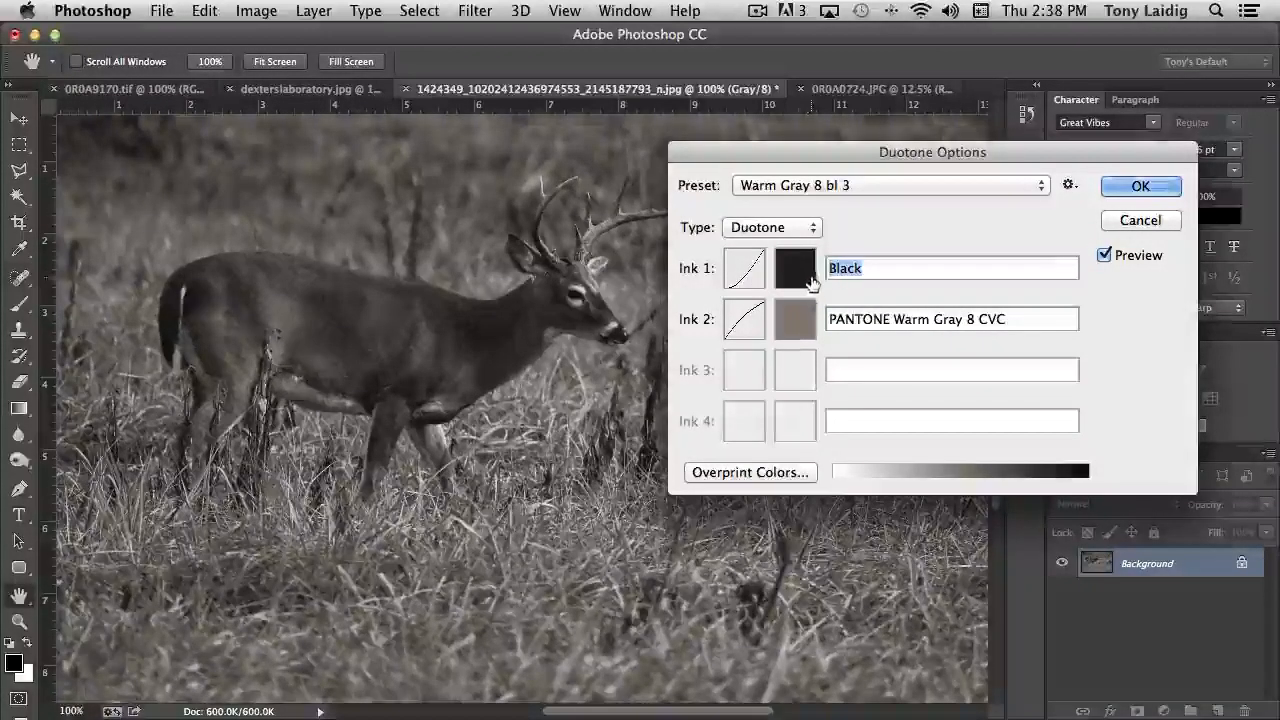
- Try the Warm Gray 11 bl 2, magenta bl 3 and green 3405 bl 2 duotone presets on the deer photo
left_click(864, 185)
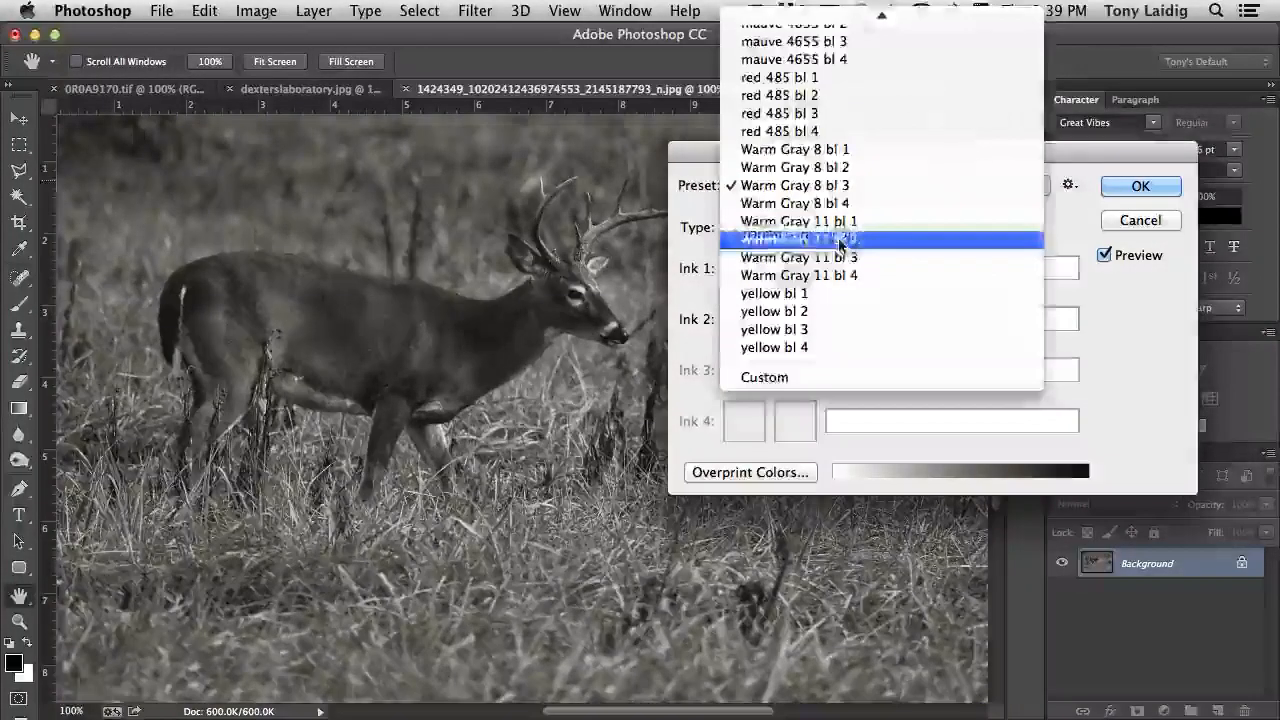
left_click(838, 239)
left_click(848, 187)
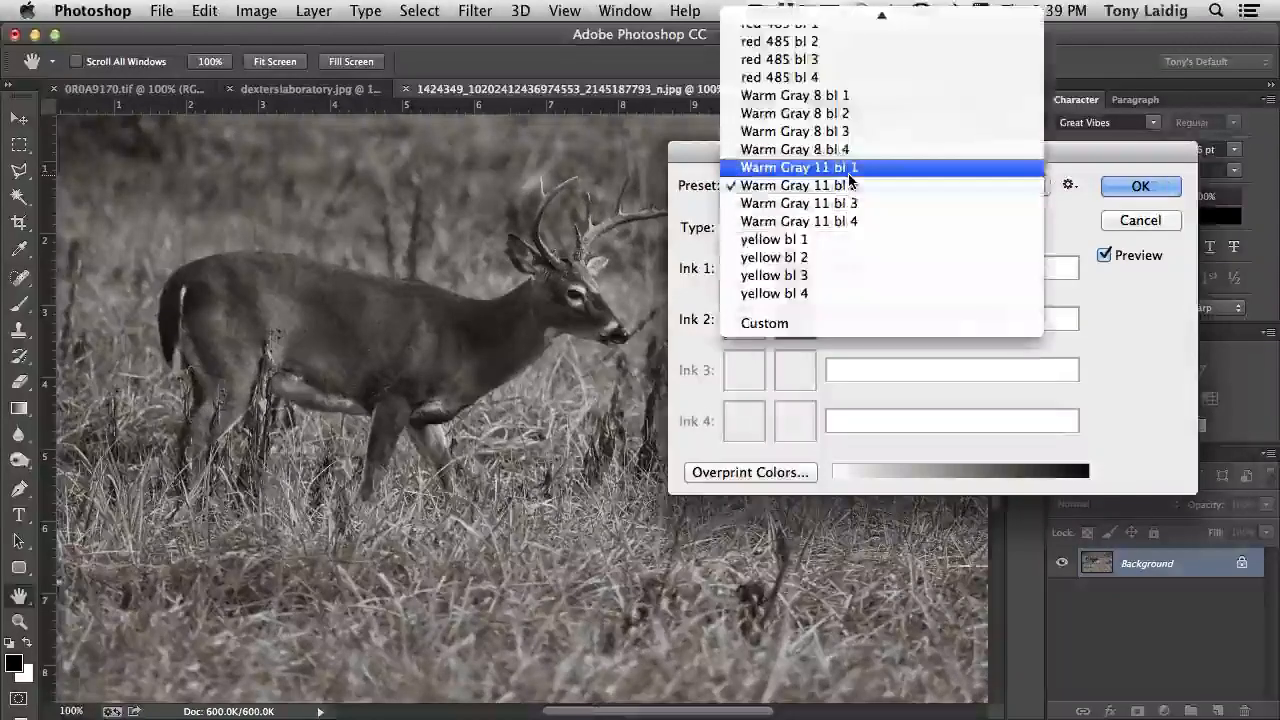
scroll(852, 187, "up", 5)
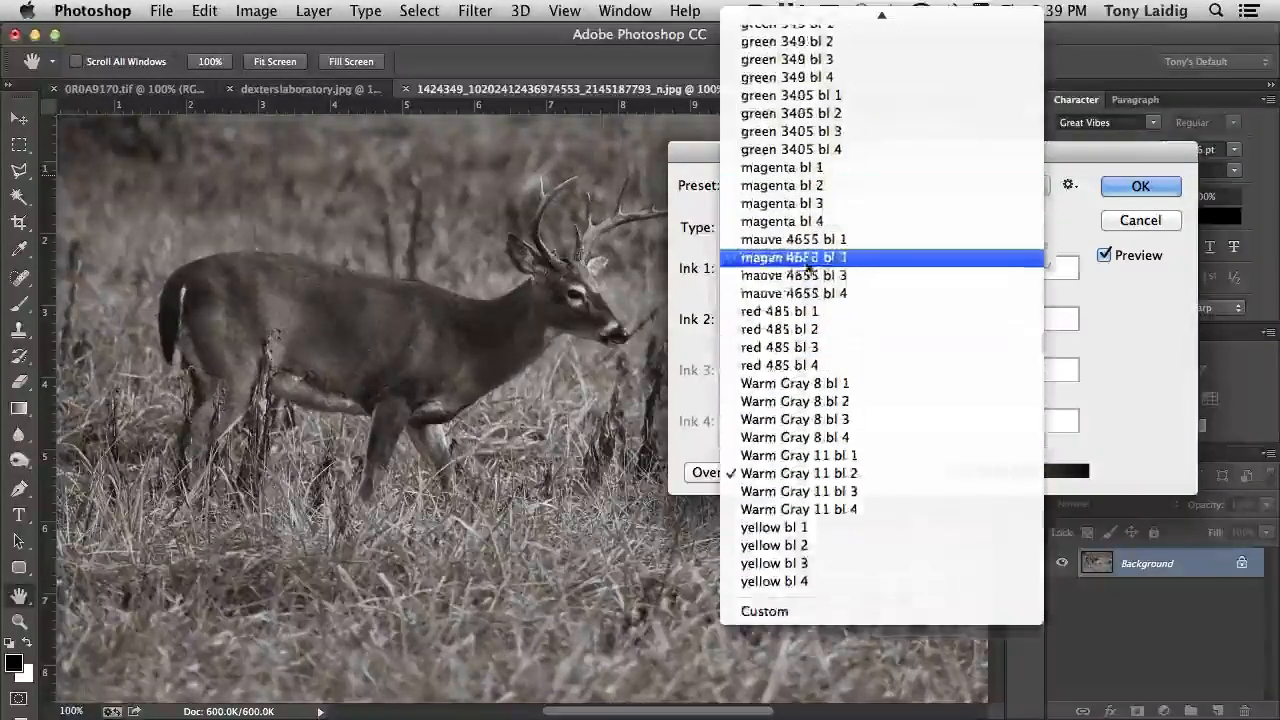
left_click(790, 204)
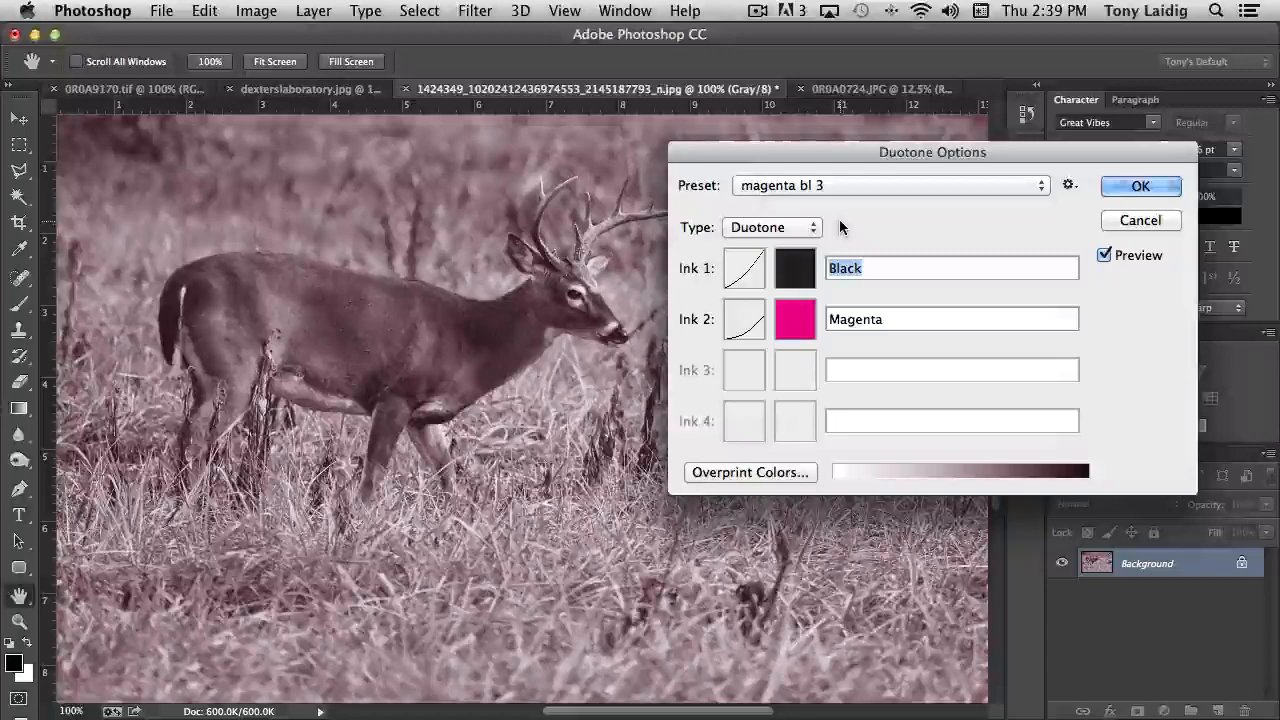
left_click(814, 184)
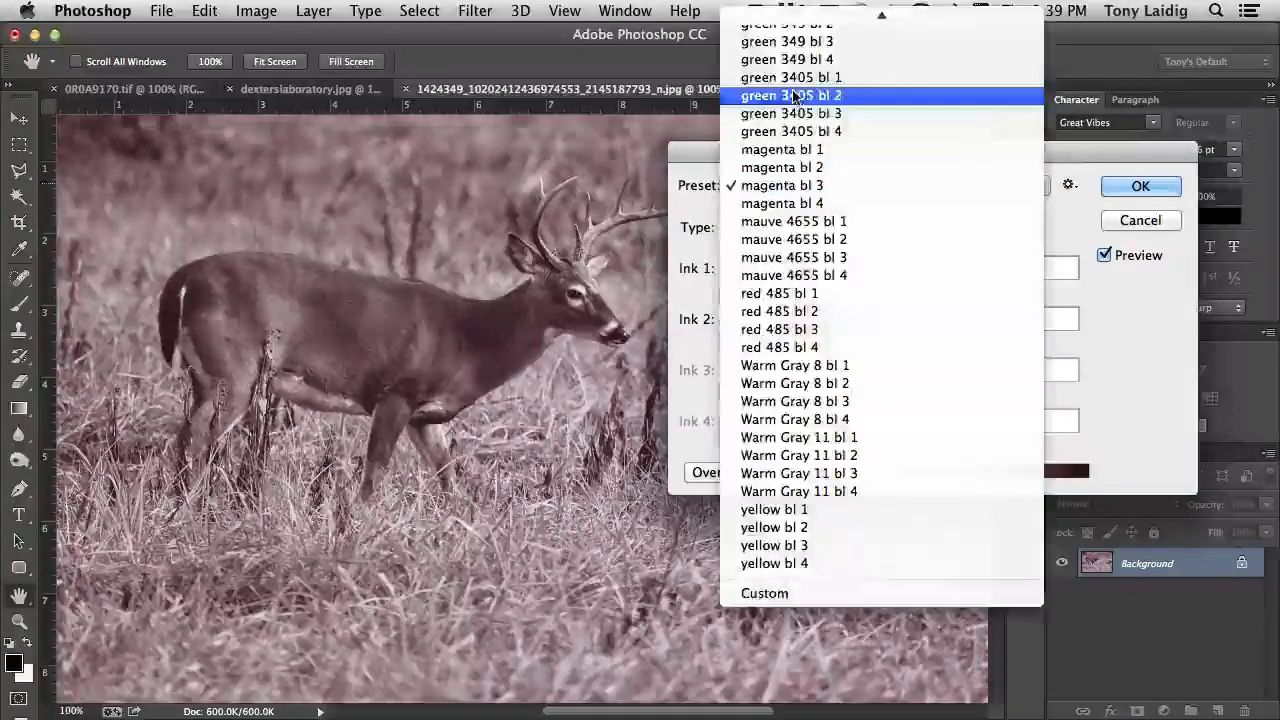
left_click(793, 95)
- Set the duotone preset to Cool Gray 7 bl 4 and apply the Duotone conversion to the deer photo
left_click(835, 186)
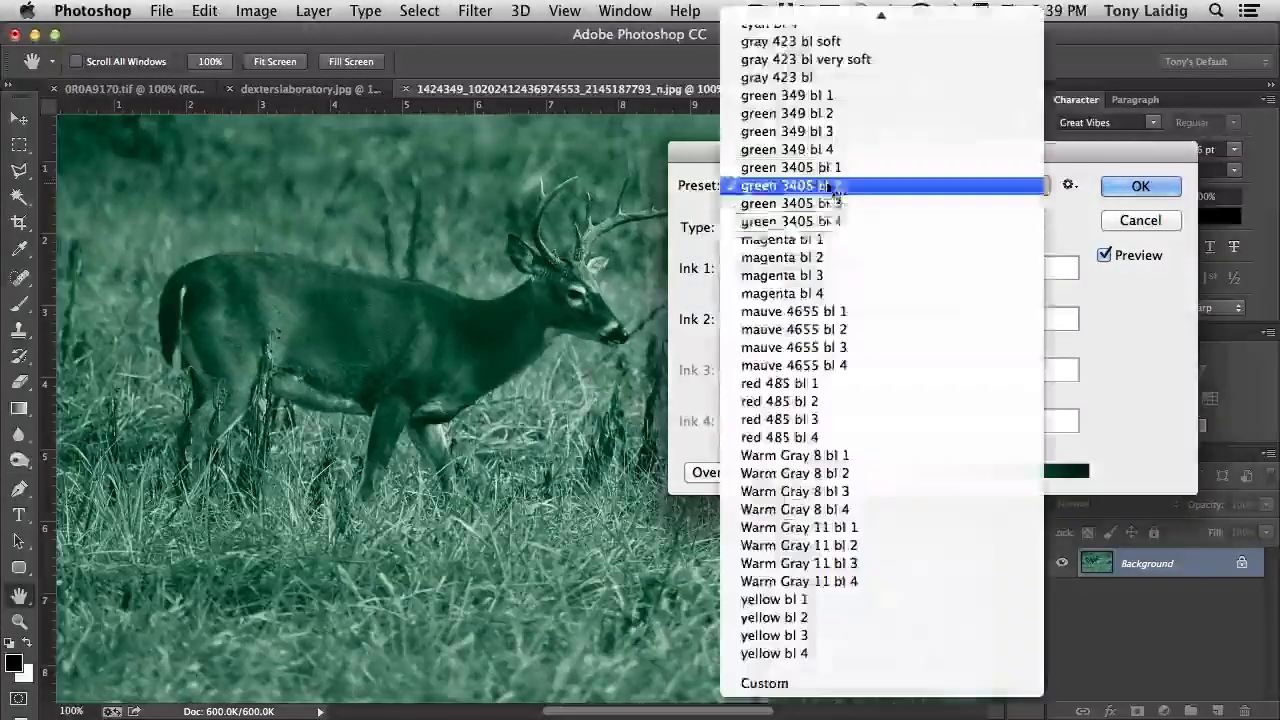
scroll(830, 220, "up", 8)
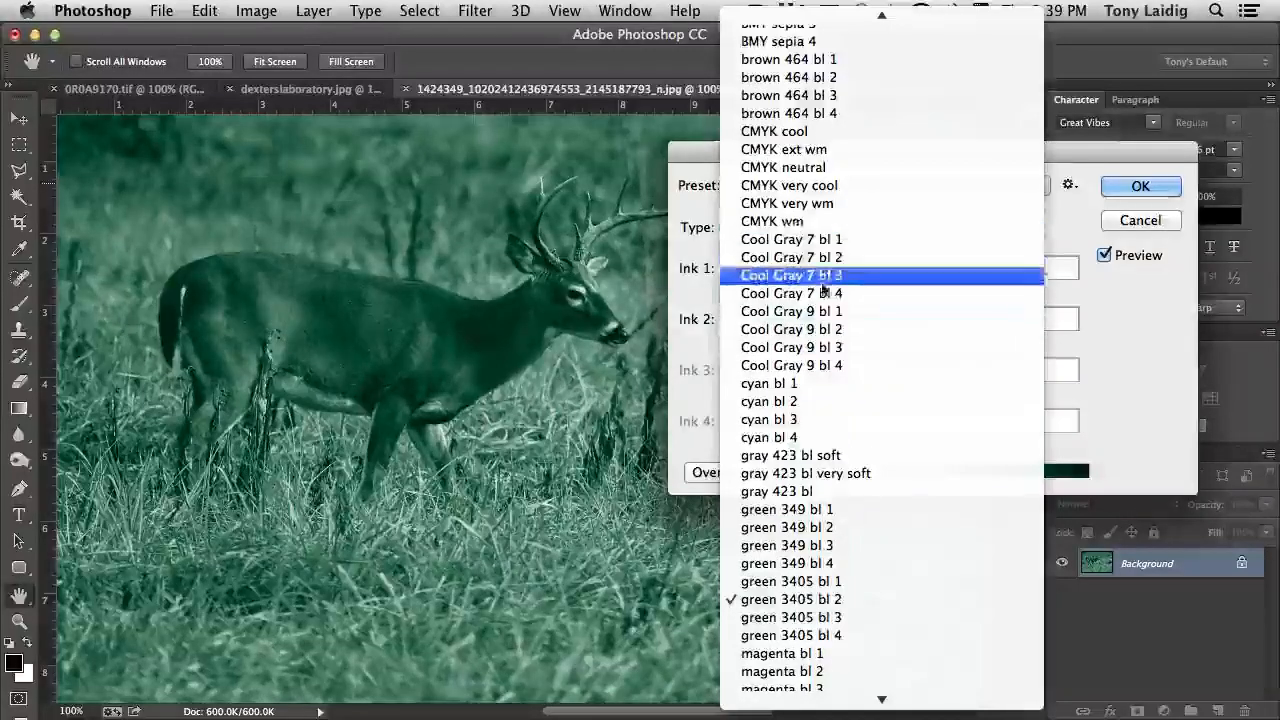
left_click(823, 293)
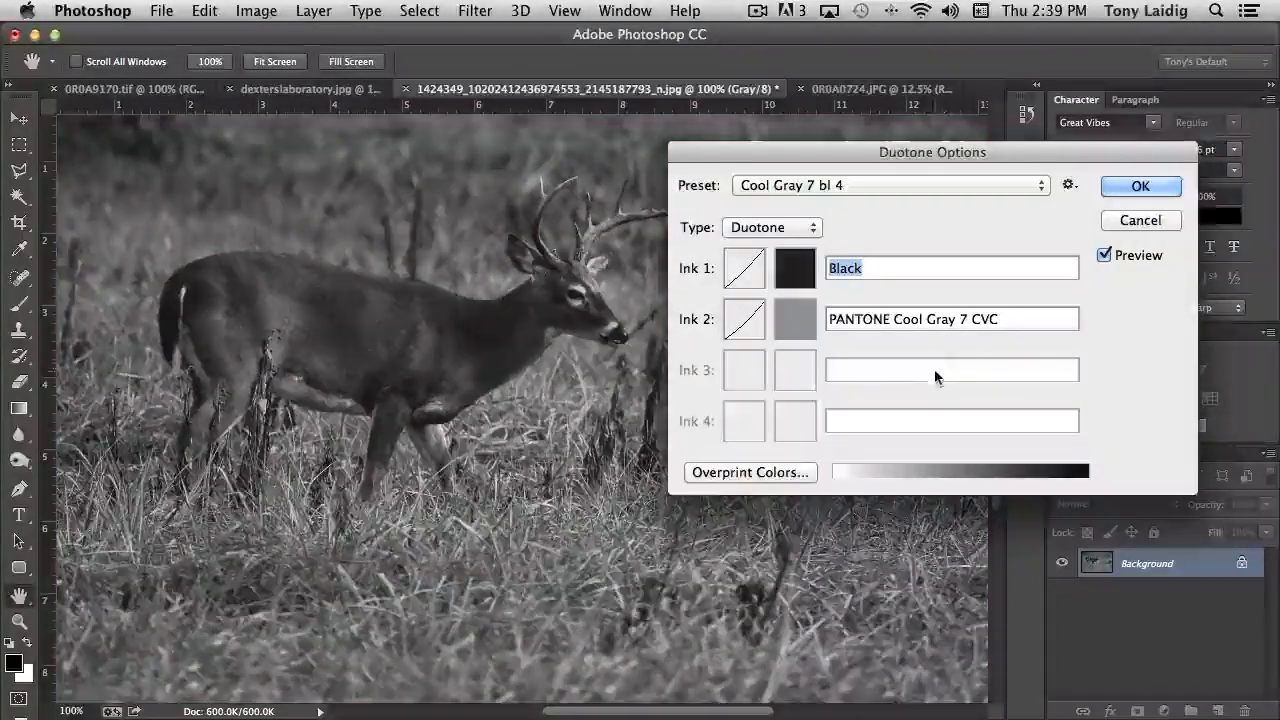
left_click(1145, 188)
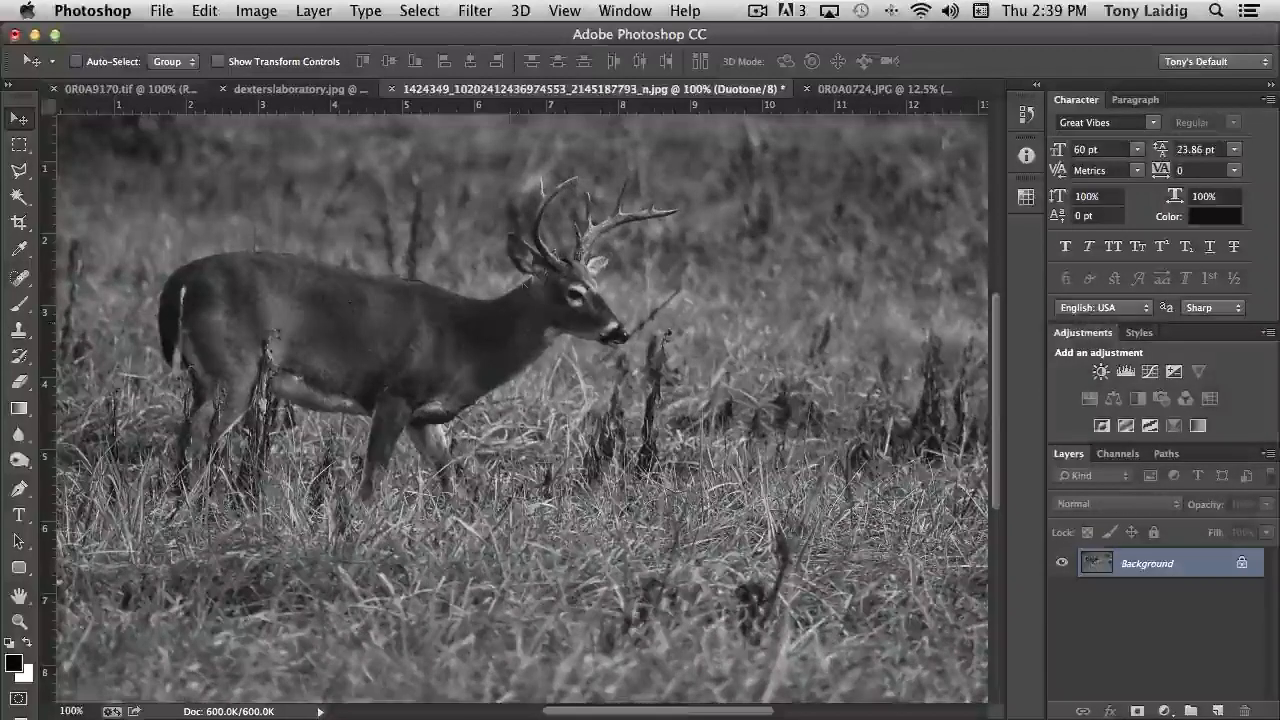
- Convert the duotone deer photo to RGB Color mode
left_click(256, 11)
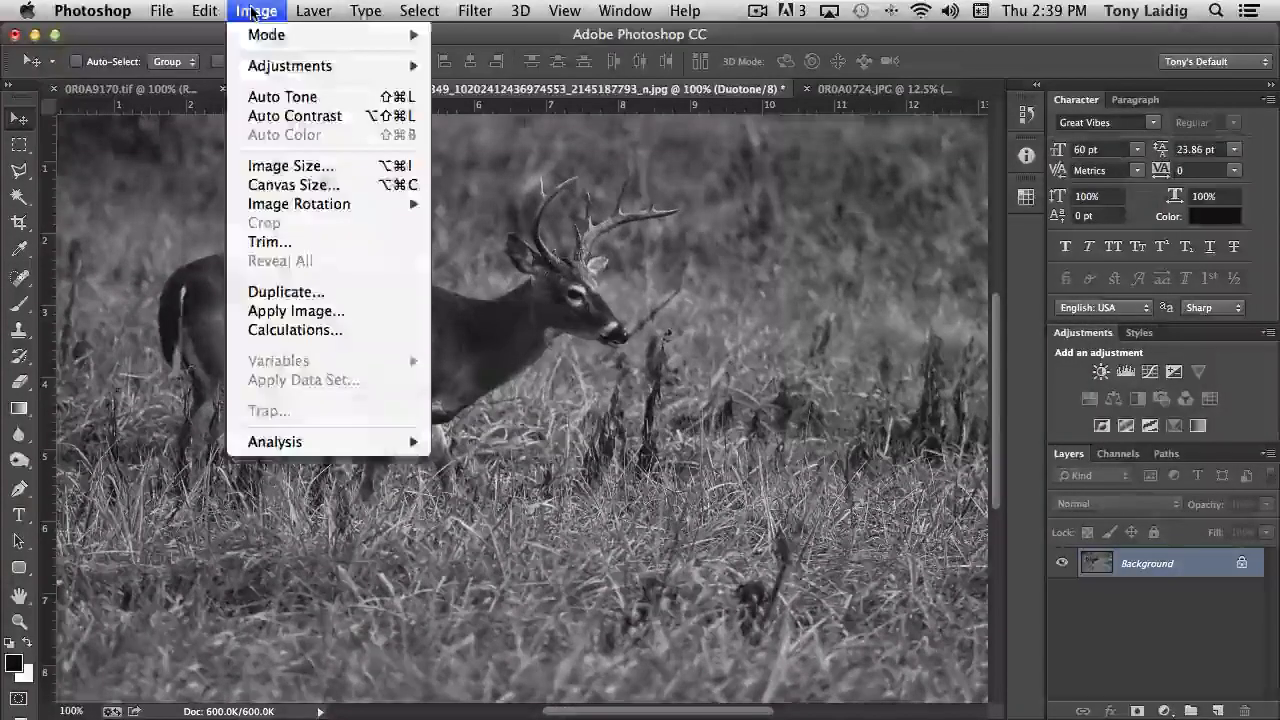
mouse_move(266, 40)
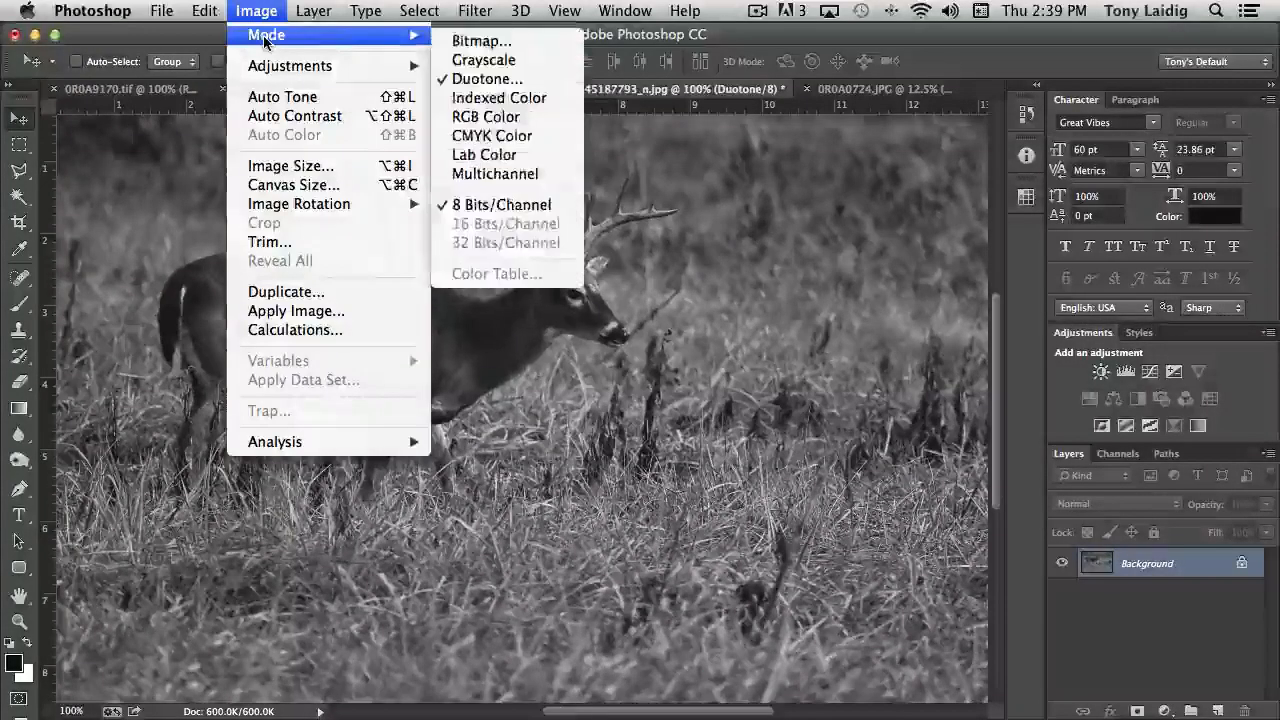
left_click(502, 121)
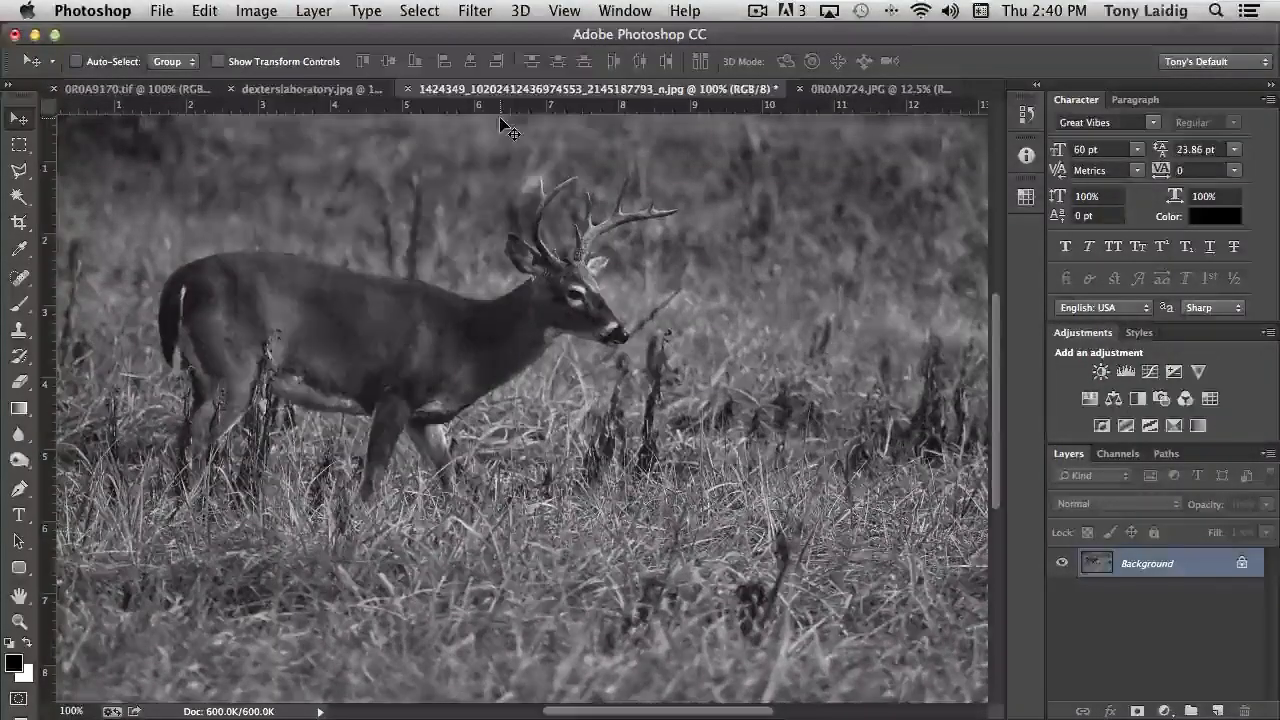